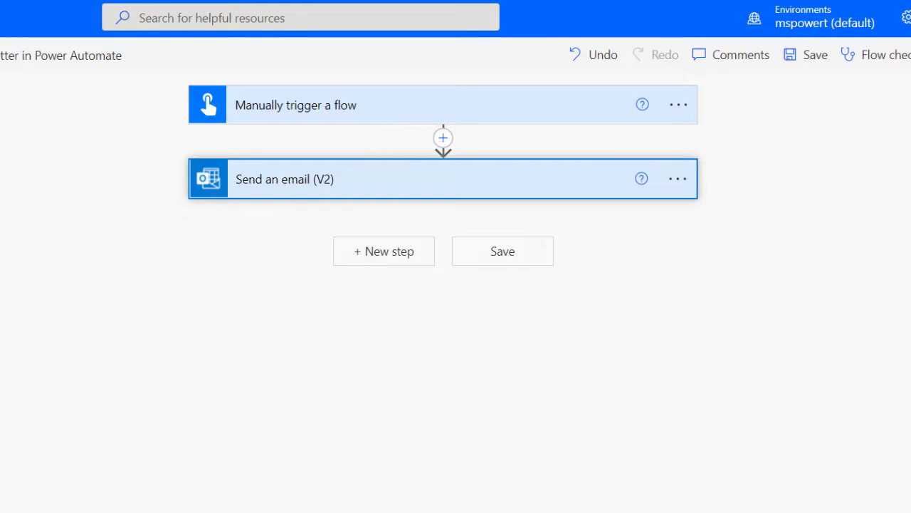
Expand the Send an email (V2) step to show its subject and thank-you body fields.
click(382, 193)
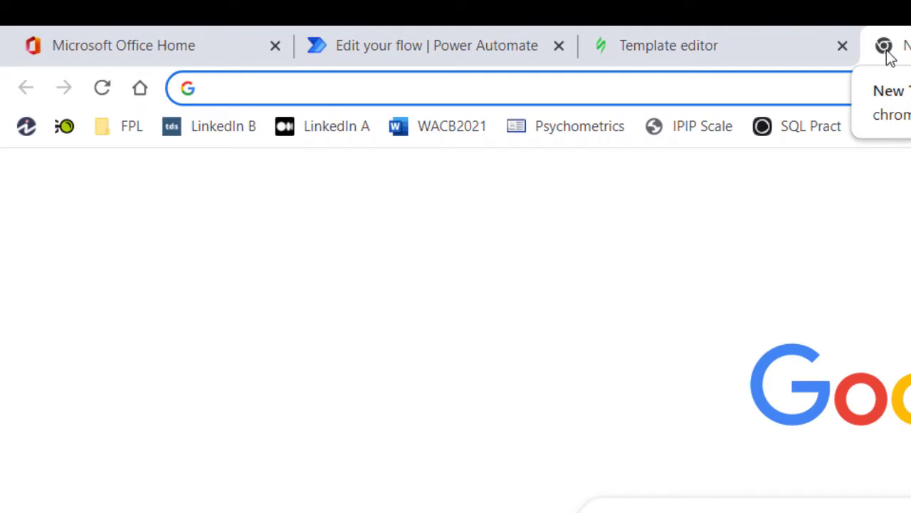
Load stripo.email and scroll through its Pricing Plans table.
text(stripo)
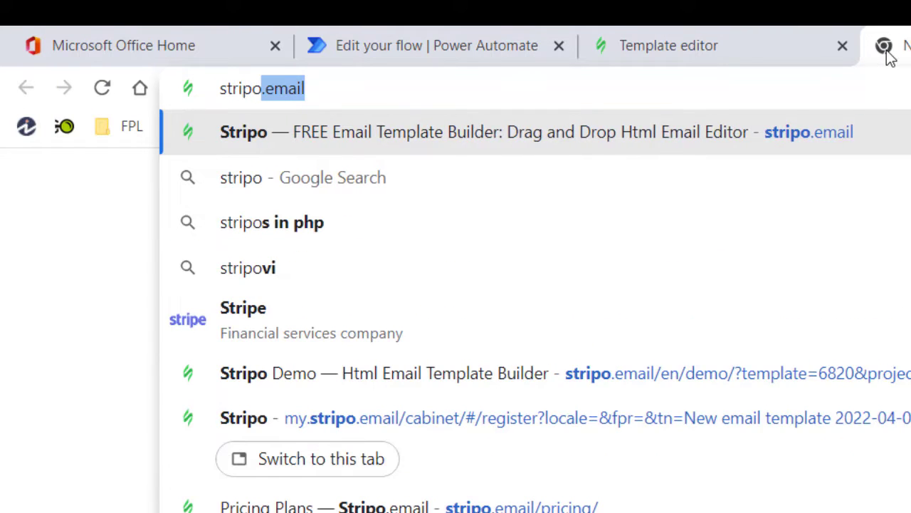
key(Return)
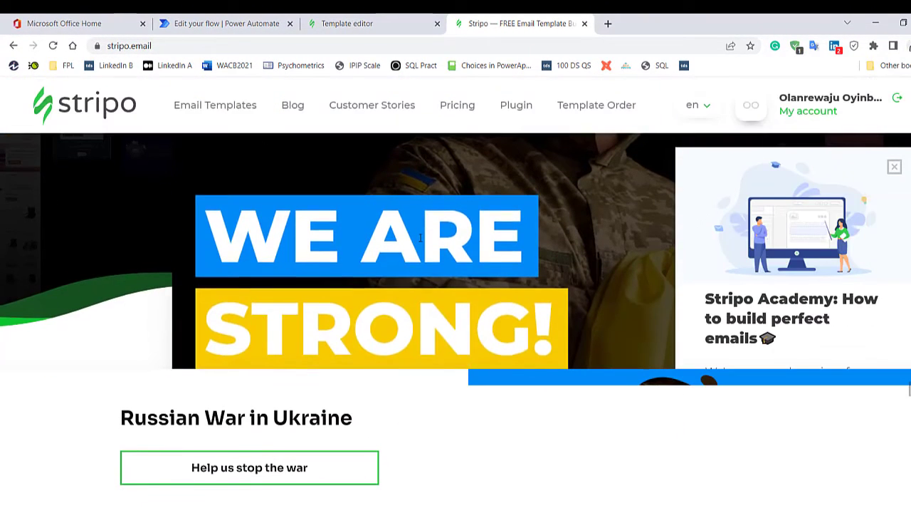
click(456, 113)
scroll(332, 334, down, 2)
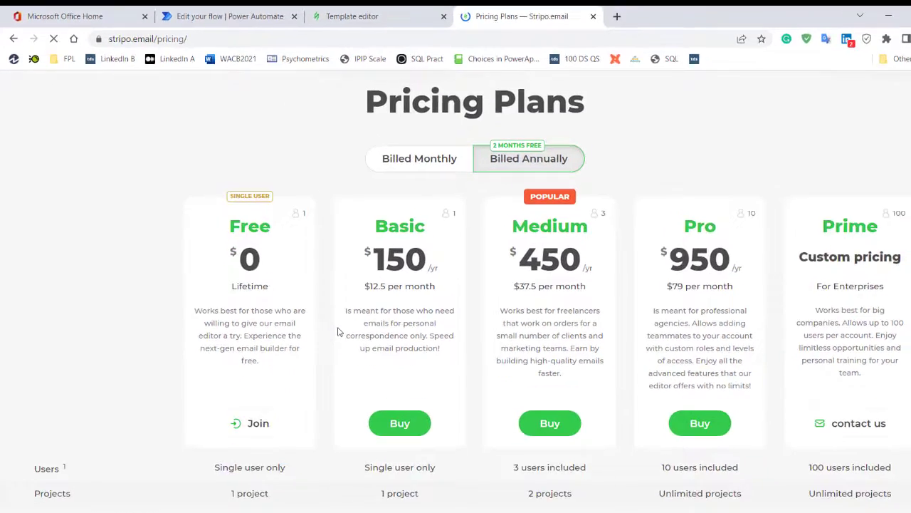
scroll(332, 334, down, 1)
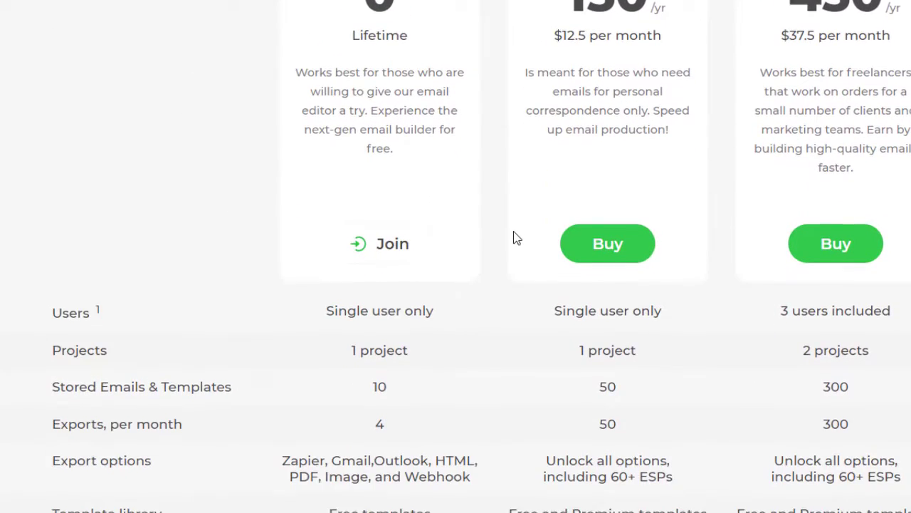
scroll(517, 238, down, 1)
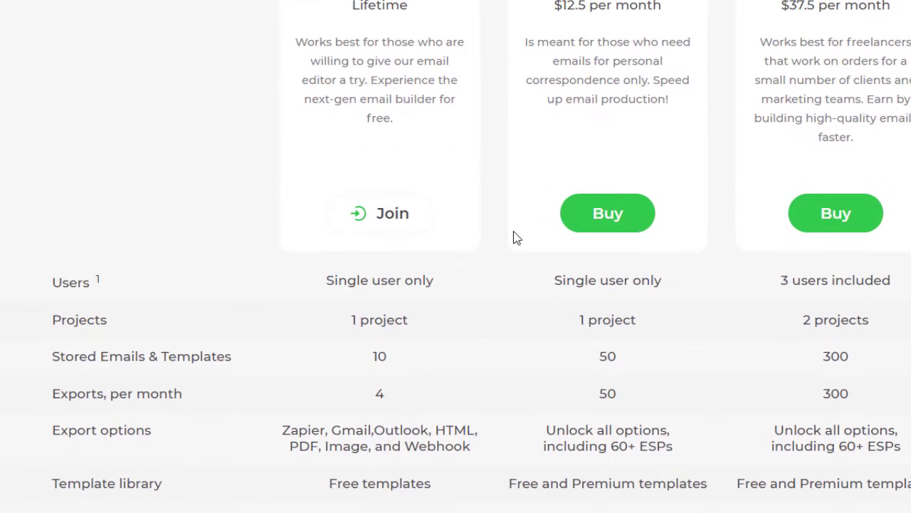
scroll(516, 238, down, 2)
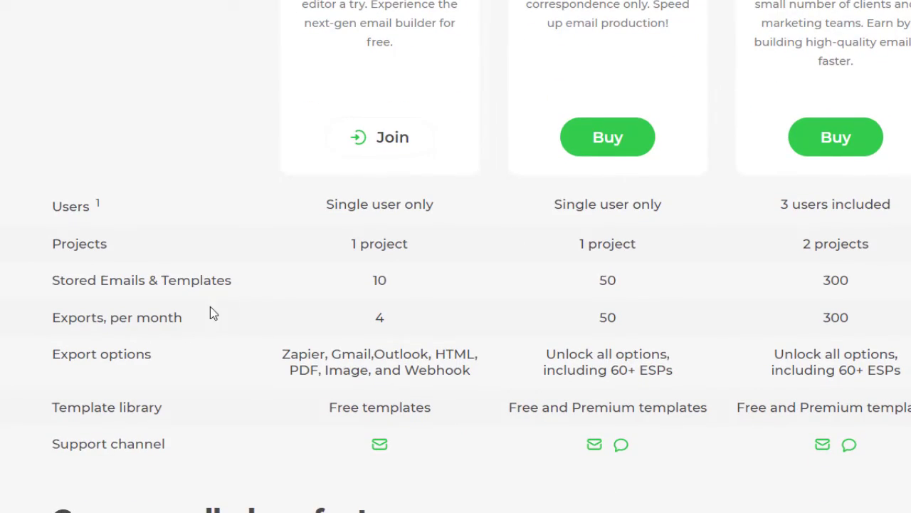
scroll(456, 118, up, 10)
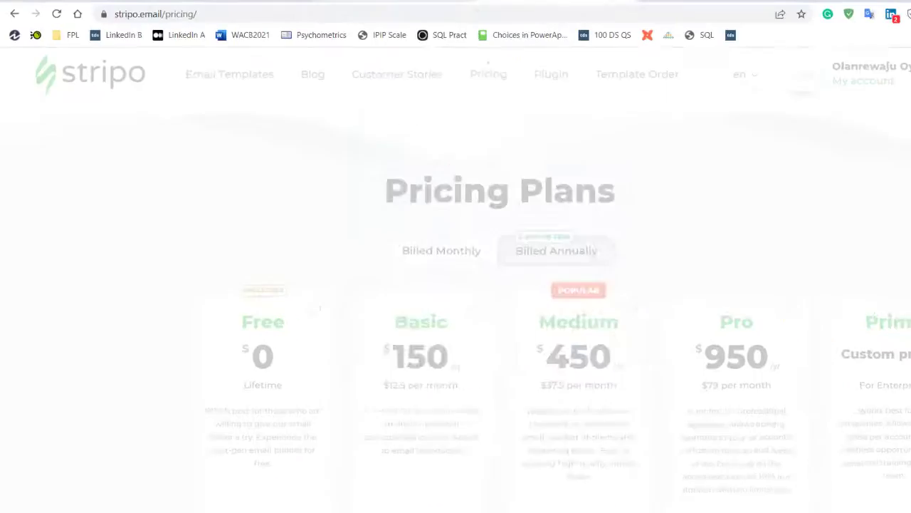
click(372, 10)
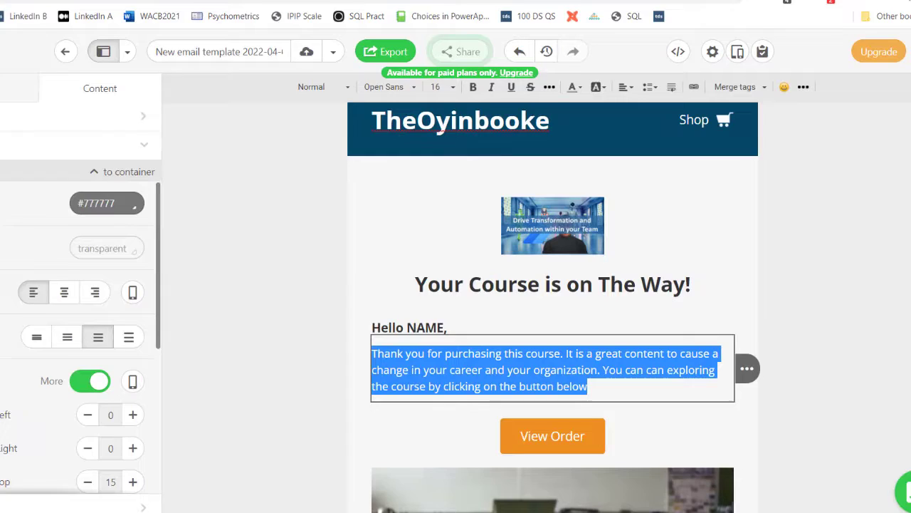
scroll(220, 193, up, 1)
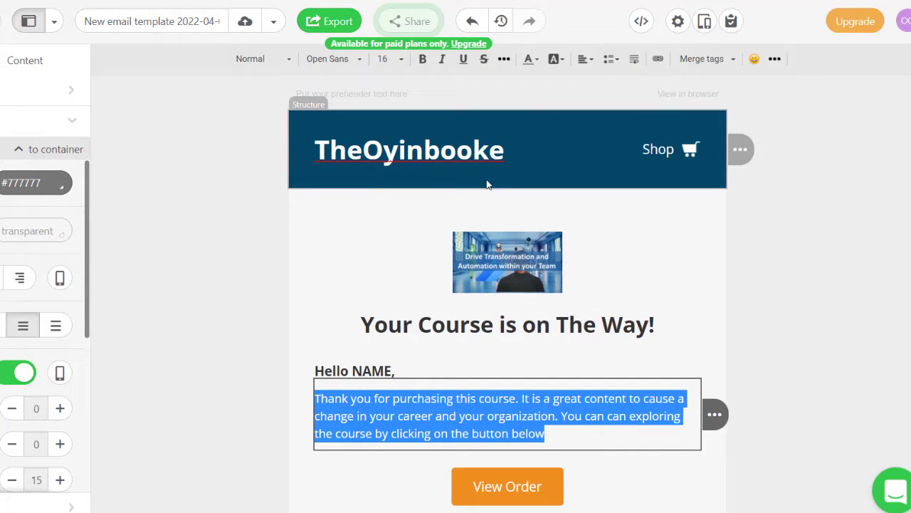
click(803, 392)
scroll(804, 396, down, 5)
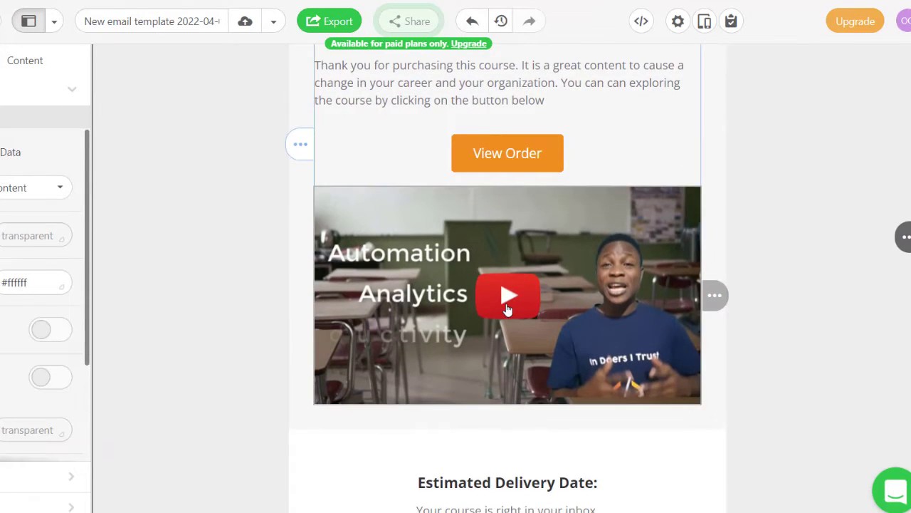
scroll(788, 338, down, 5)
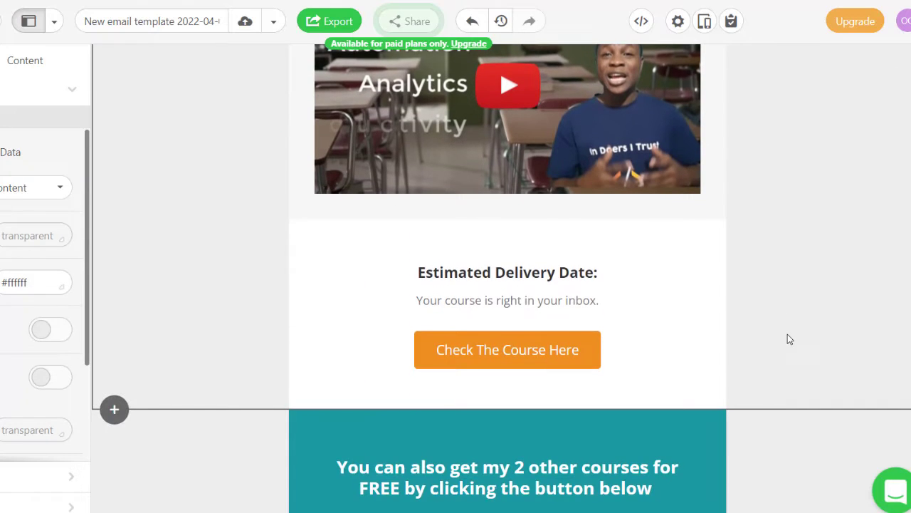
scroll(787, 339, down, 3)
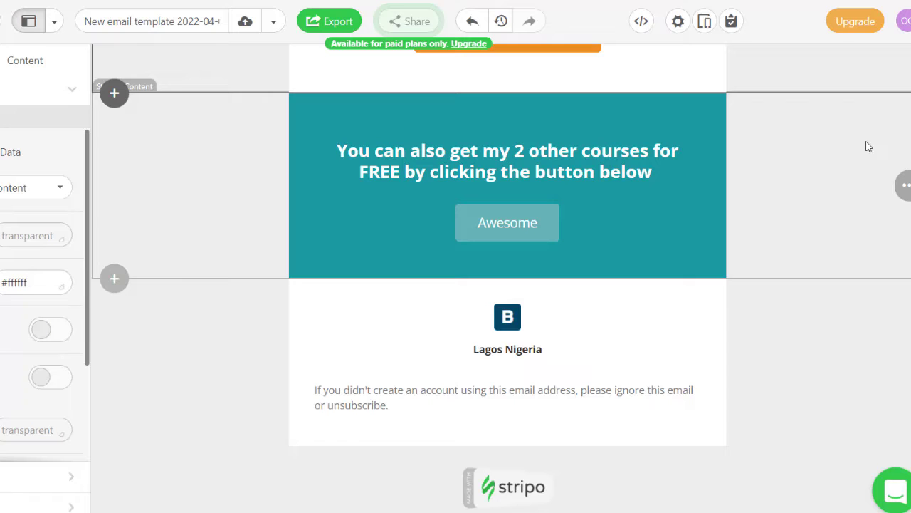
scroll(818, 150, up, 1)
scroll(809, 150, up, 10)
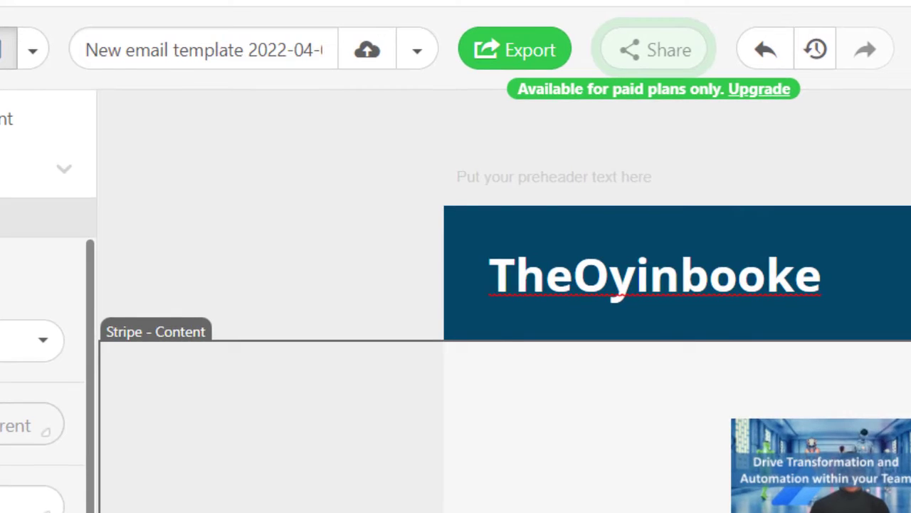
Export the course email template as raw HTML code and copy it to the clipboard.
click(527, 57)
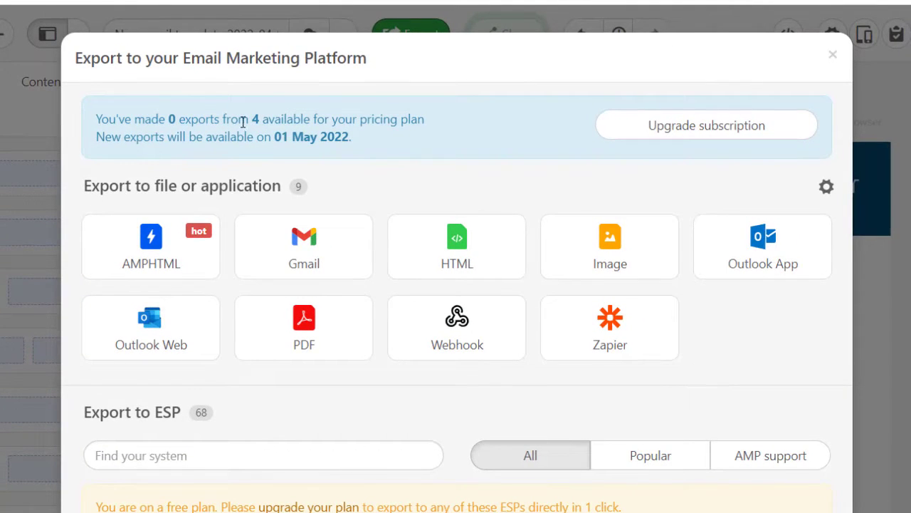
click(449, 246)
click(740, 232)
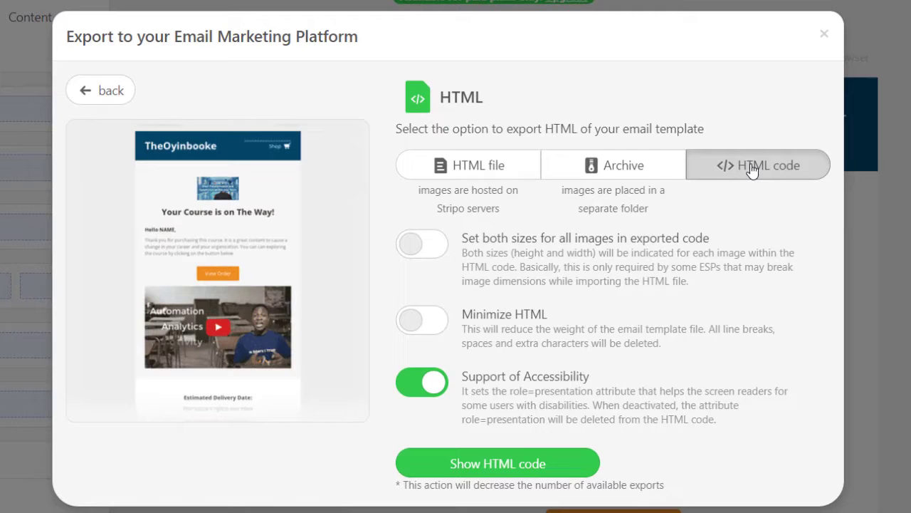
click(499, 467)
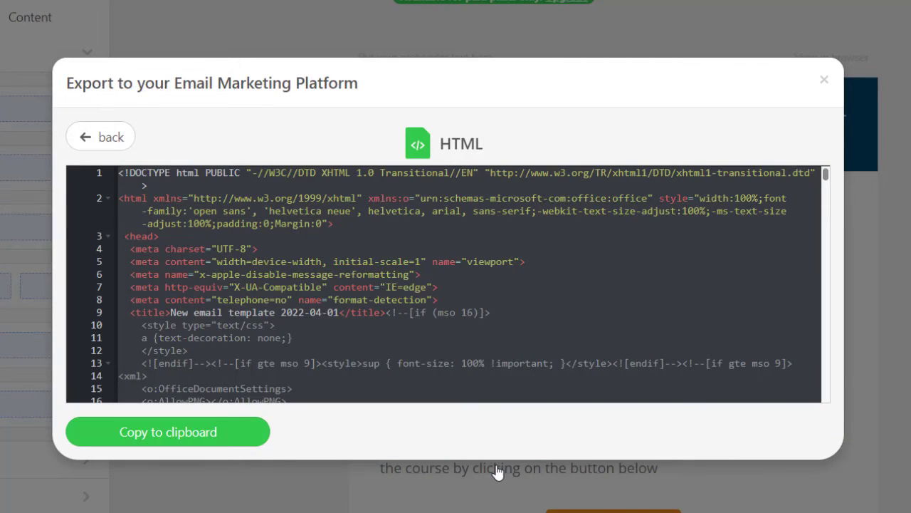
click(151, 441)
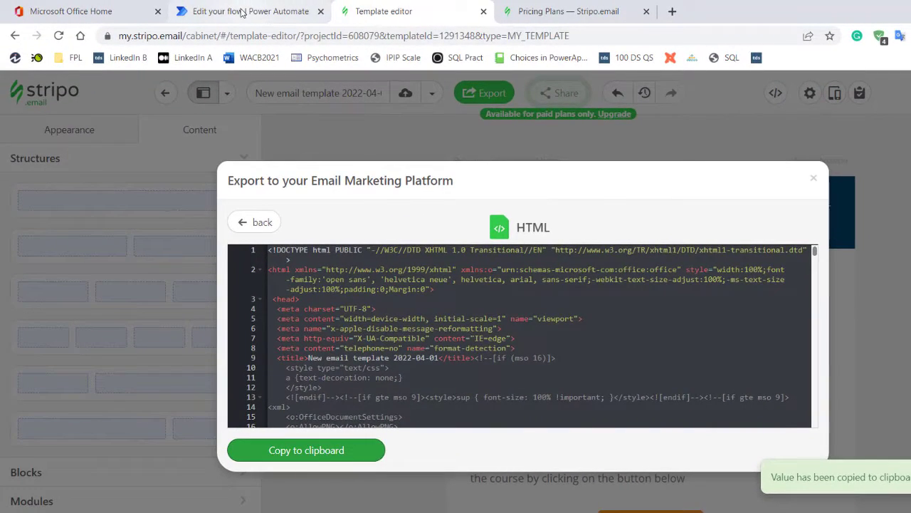
Replace the old email body with the pasted Stripo HTML in code view.
click(242, 12)
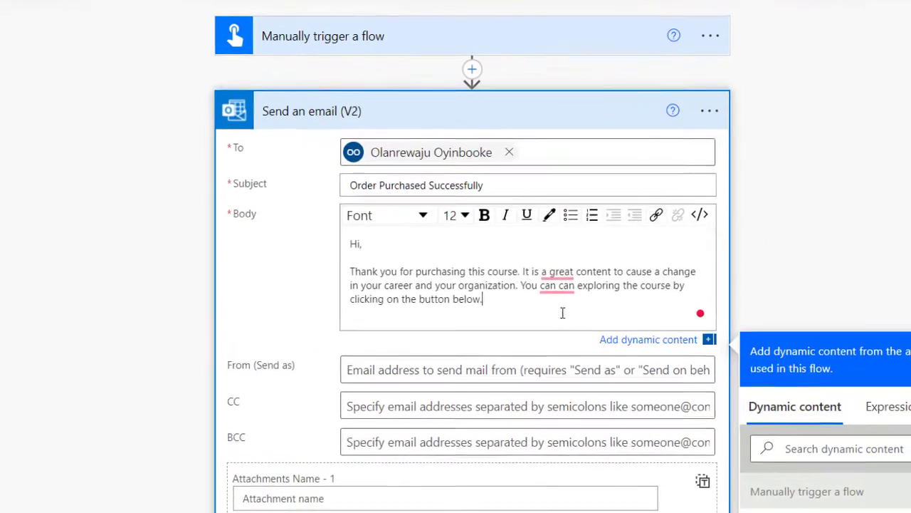
drag(480, 298, 335, 230)
key(BackSpace)
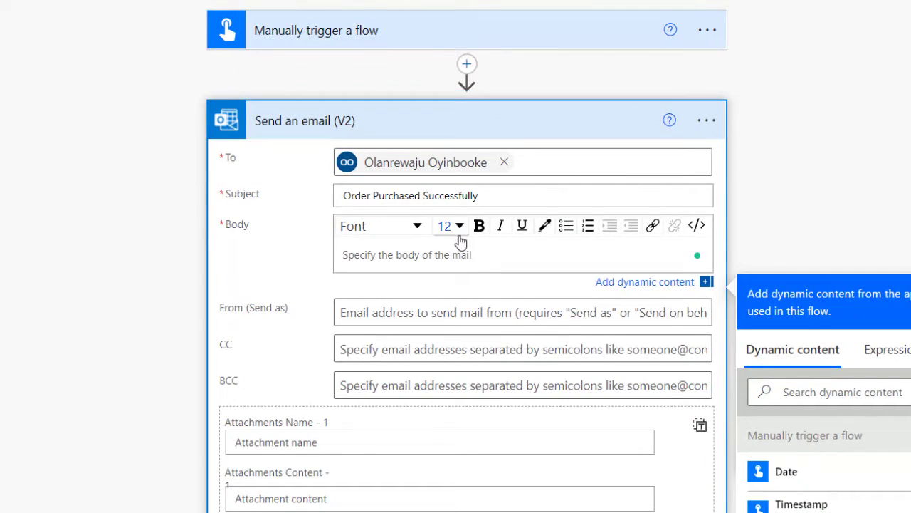
click(699, 213)
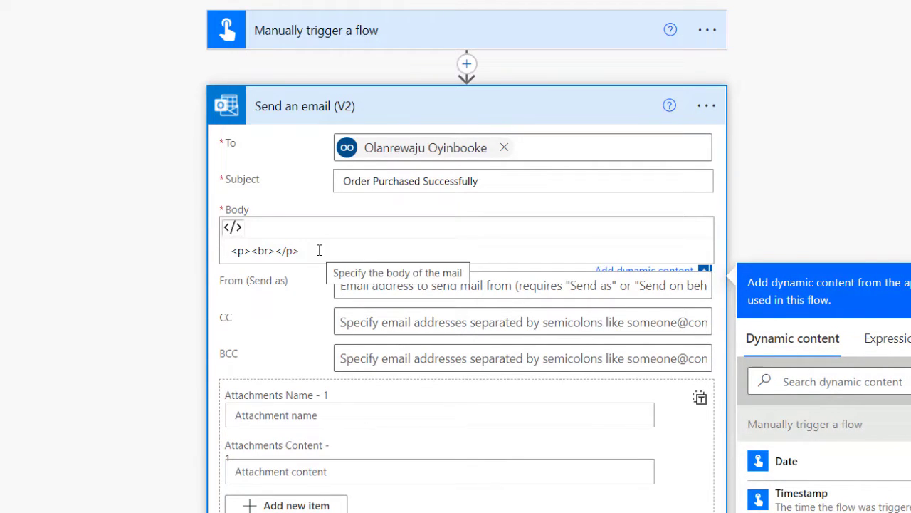
drag(300, 251, 222, 254)
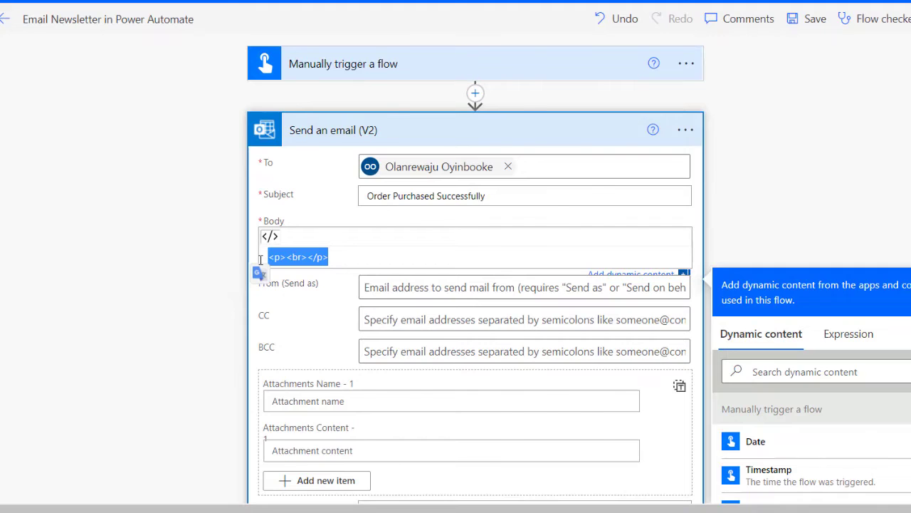
key(ctrl+v)
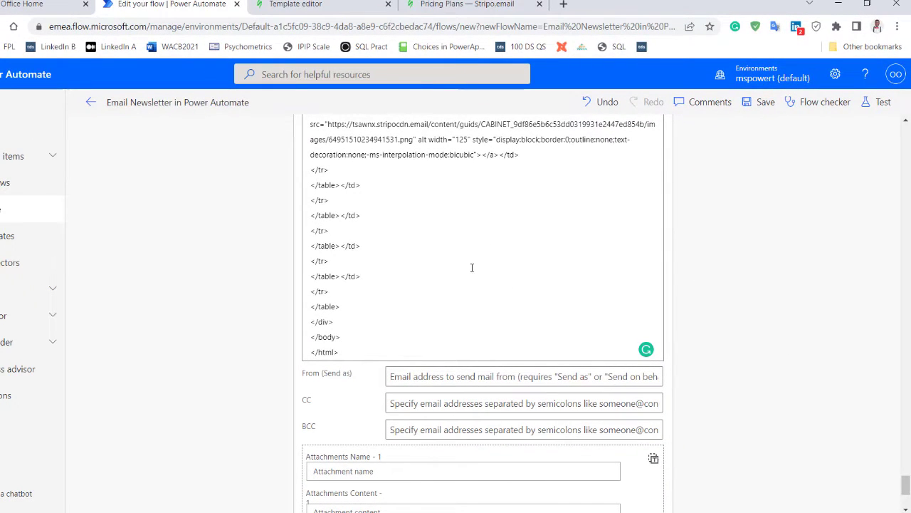
Add a comma after NAME in the 'Hello NAME' greeting.
key(ctrl+f)
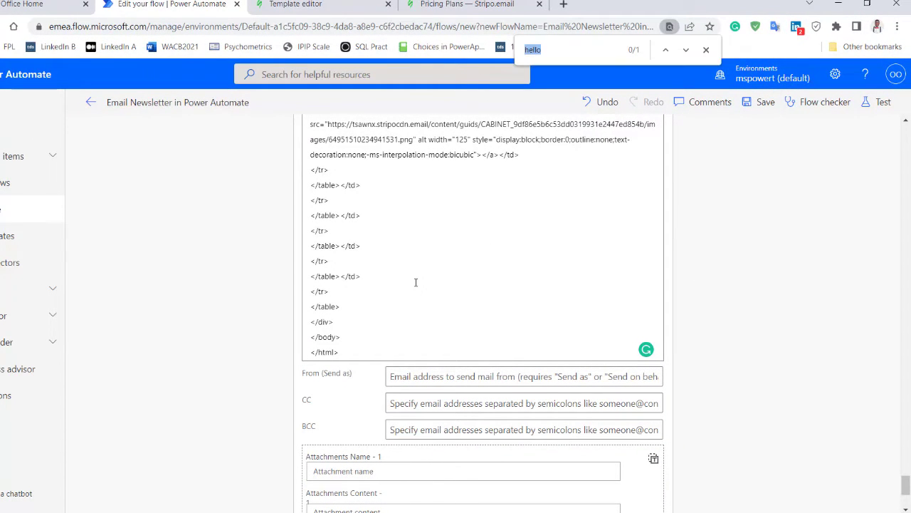
text(he)
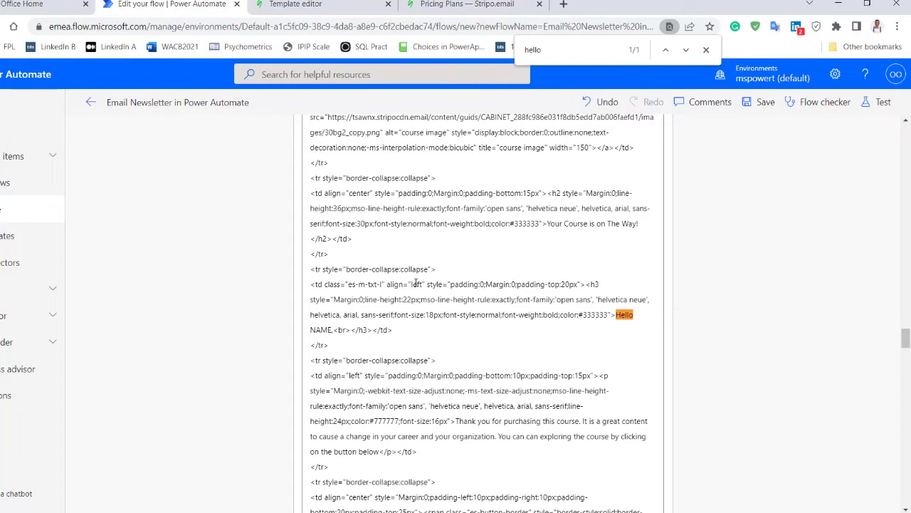
click(332, 330)
text(,)
Add a text input named 'Your Name' to the manual trigger, then locate the Hello greeting.
drag(906, 339, 908, 134)
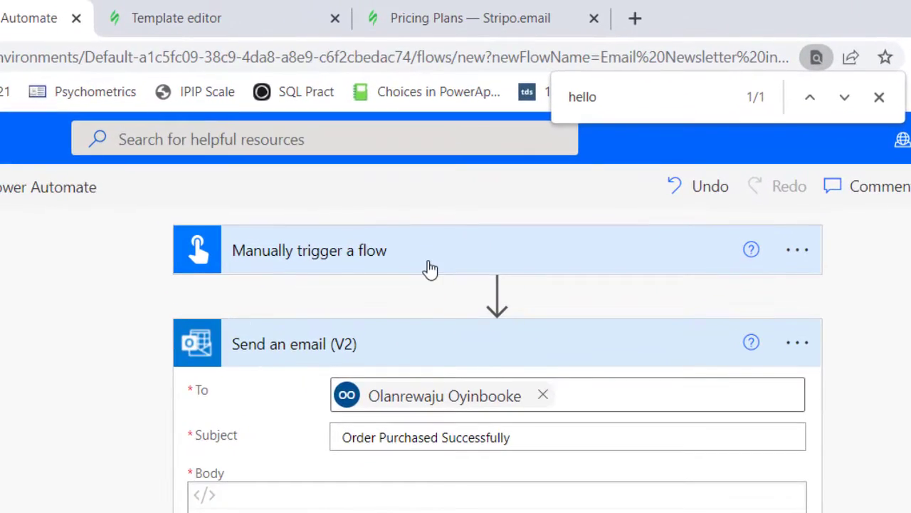
click(444, 149)
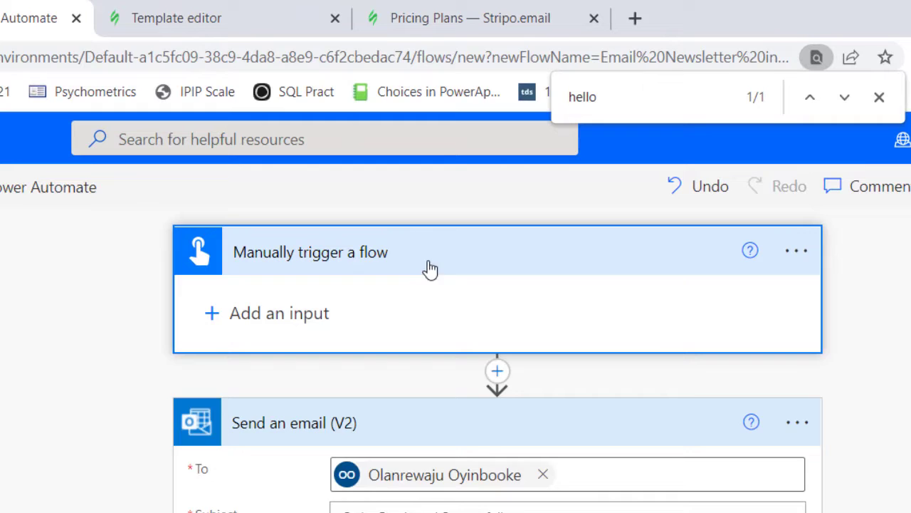
click(289, 311)
click(235, 359)
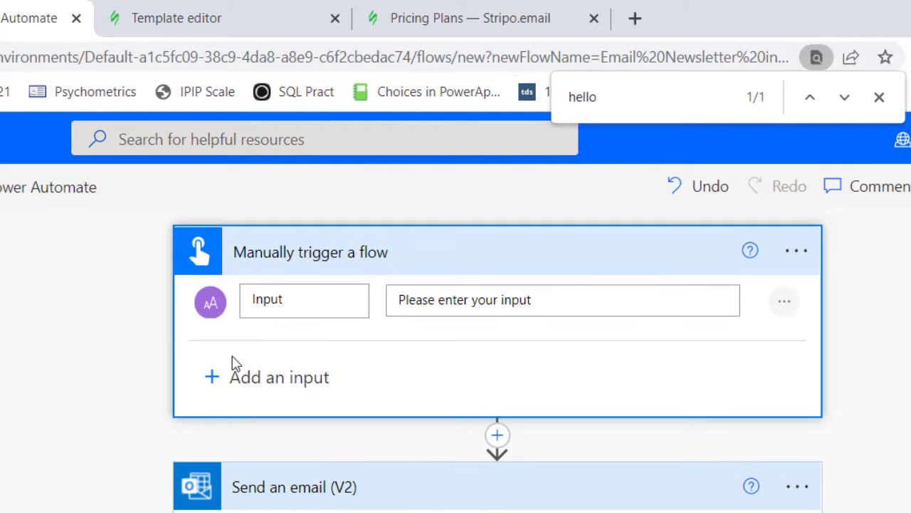
double_click(307, 296)
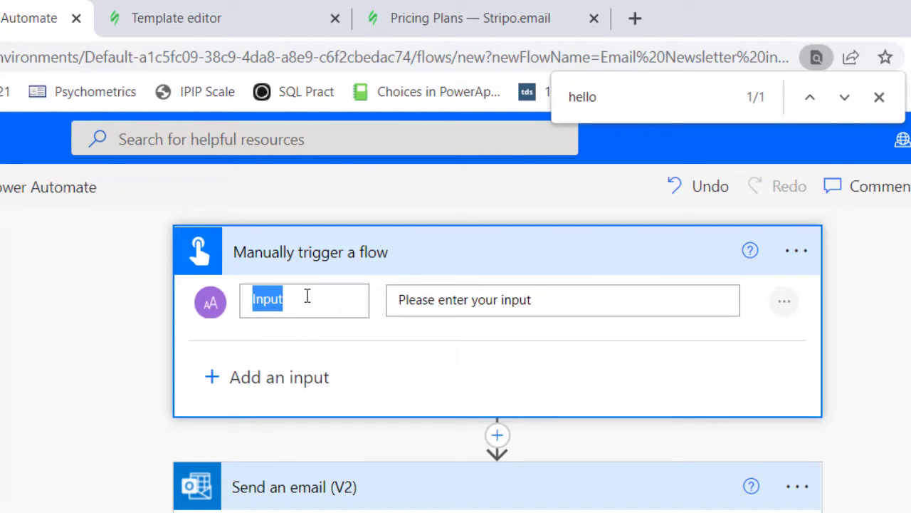
text(Your Name)
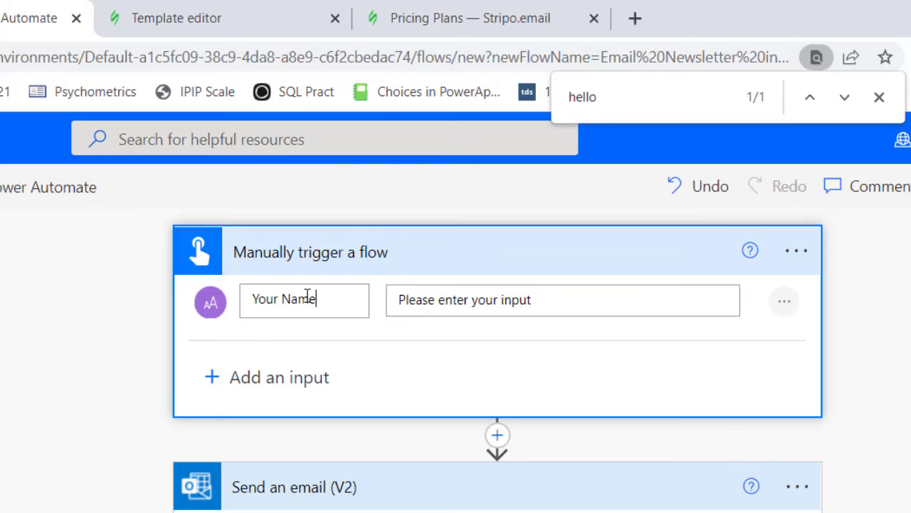
click(903, 392)
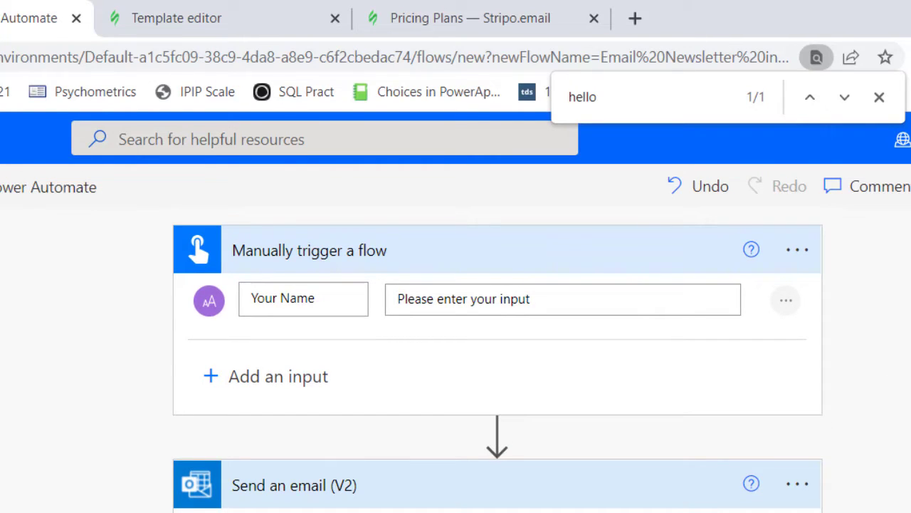
key(ctrl+f)
key(Return)
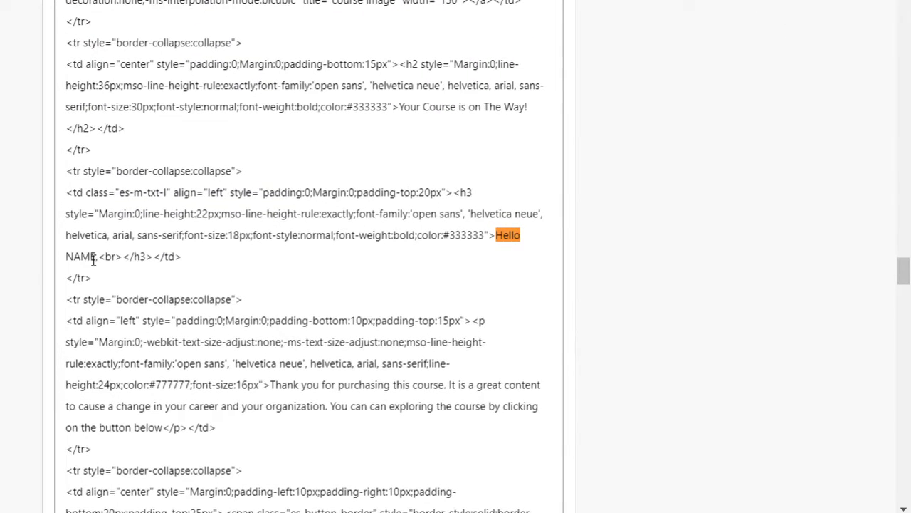
Replace the NAME placeholder after Hello with the trigger's Your Name dynamic content.
click(94, 257)
key(BackSpace)
key(BackSpace)
key(BackSpace)
key(BackSpace)
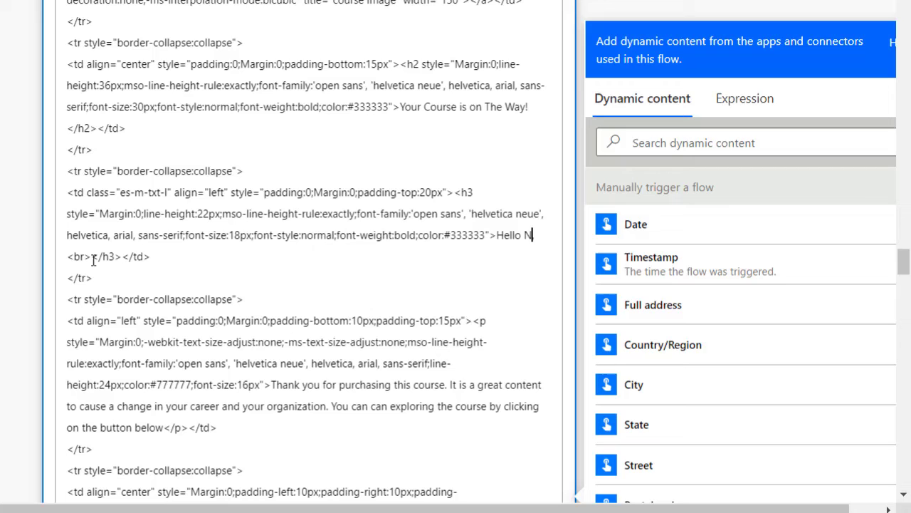
key(BackSpace)
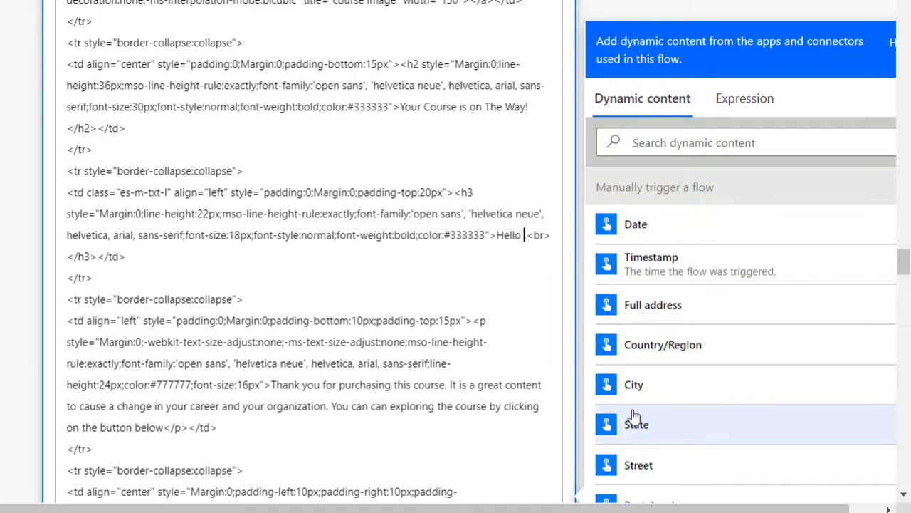
scroll(635, 417, down, 1)
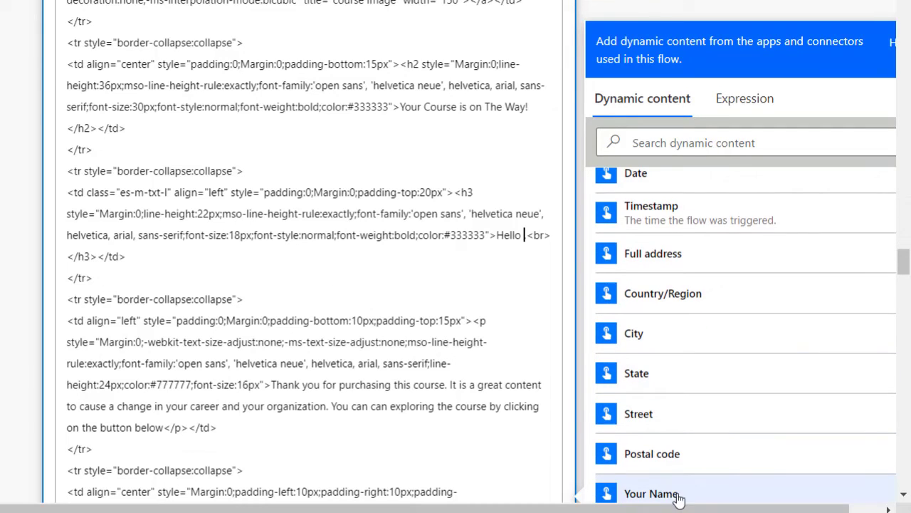
scroll(700, 413, down, 3)
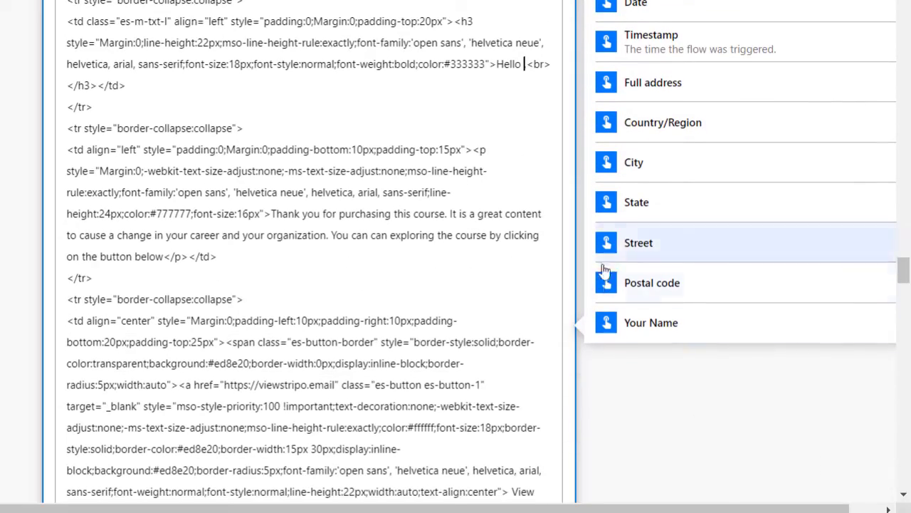
click(655, 324)
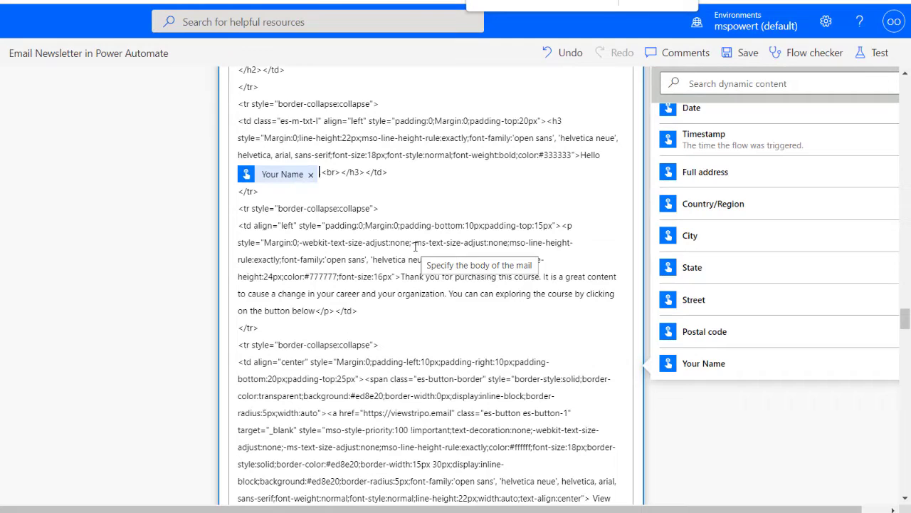
Save the flow and collapse the Send an email (V2) step.
click(747, 55)
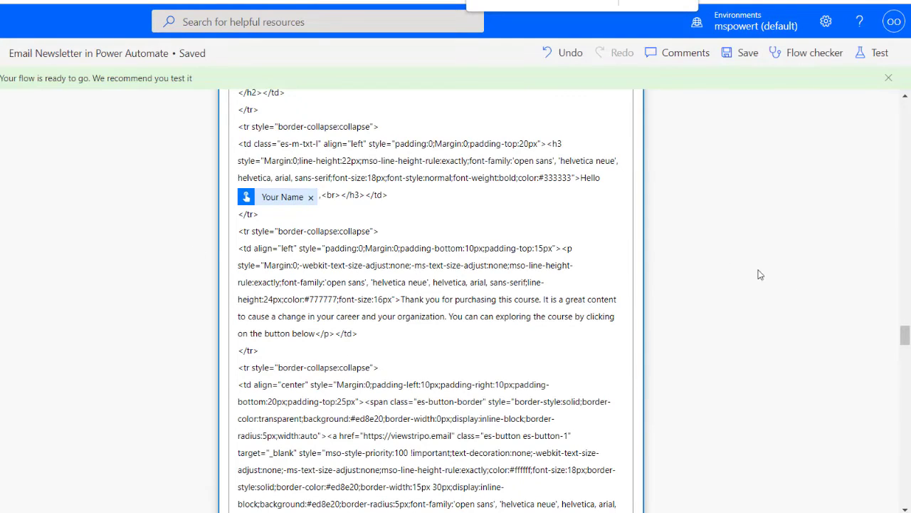
drag(905, 336, 905, 107)
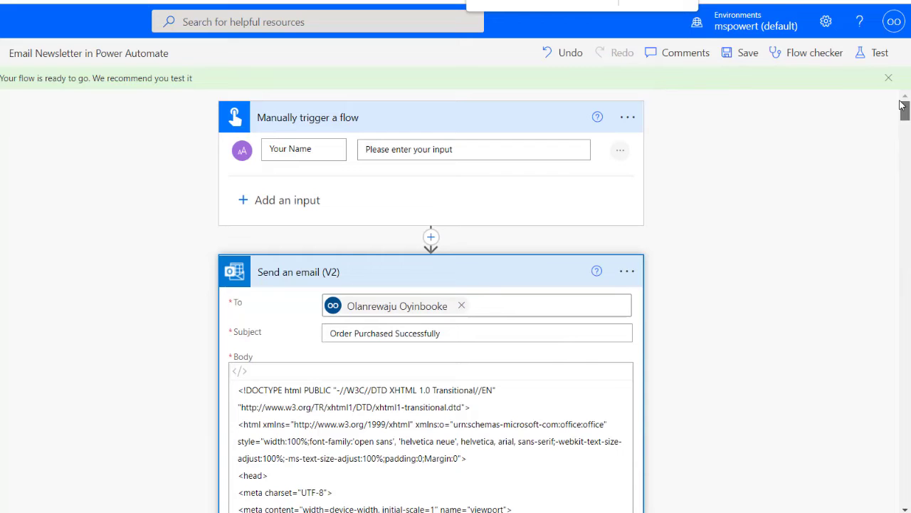
click(412, 279)
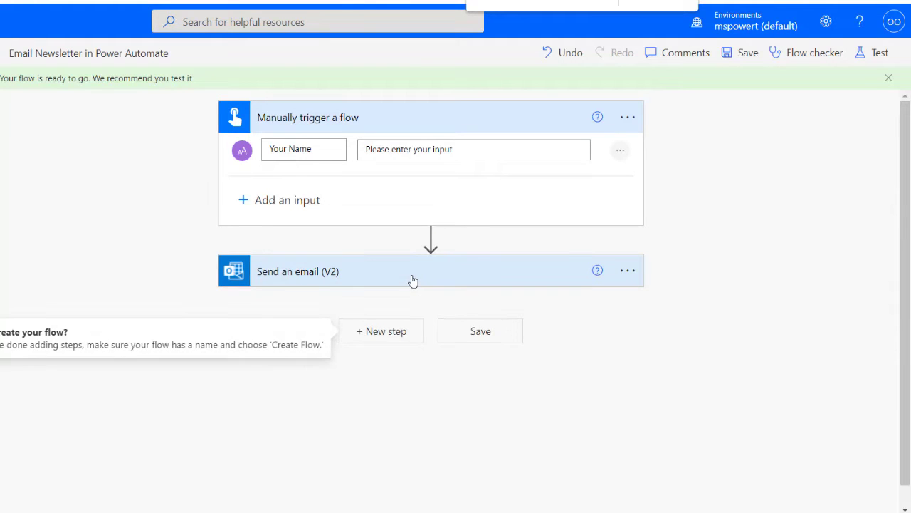
Run a manual test of the flow, entering a name for Your Name.
click(875, 57)
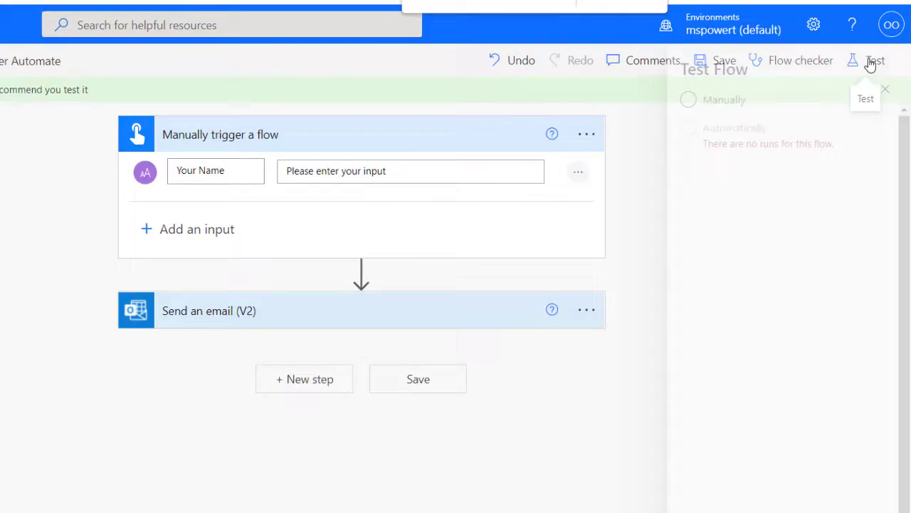
click(724, 91)
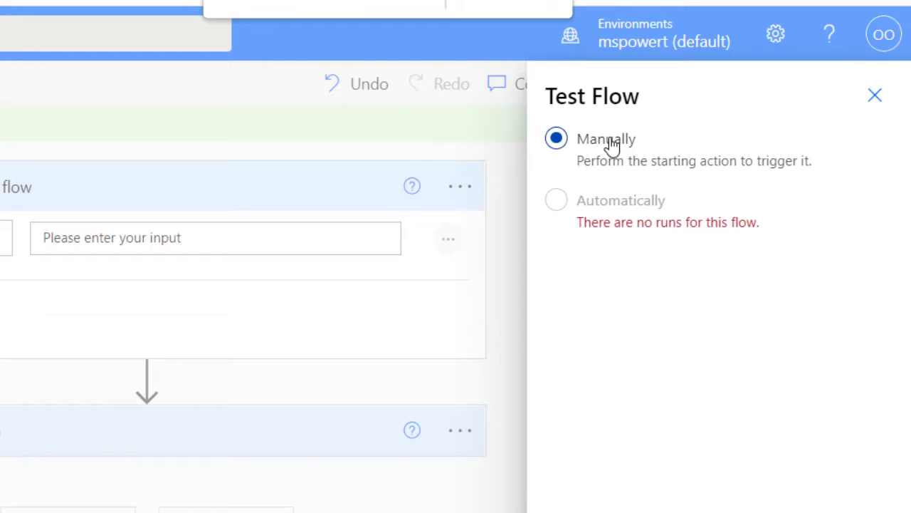
key(Return)
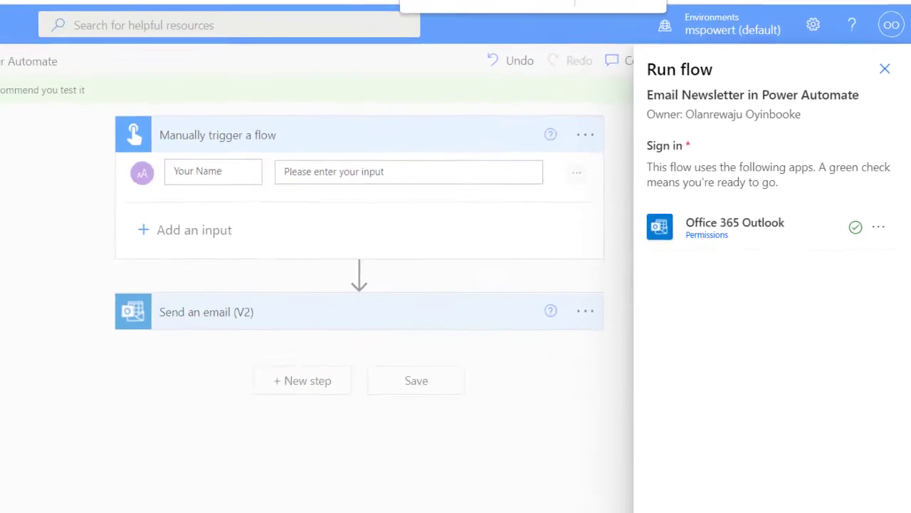
click(720, 484)
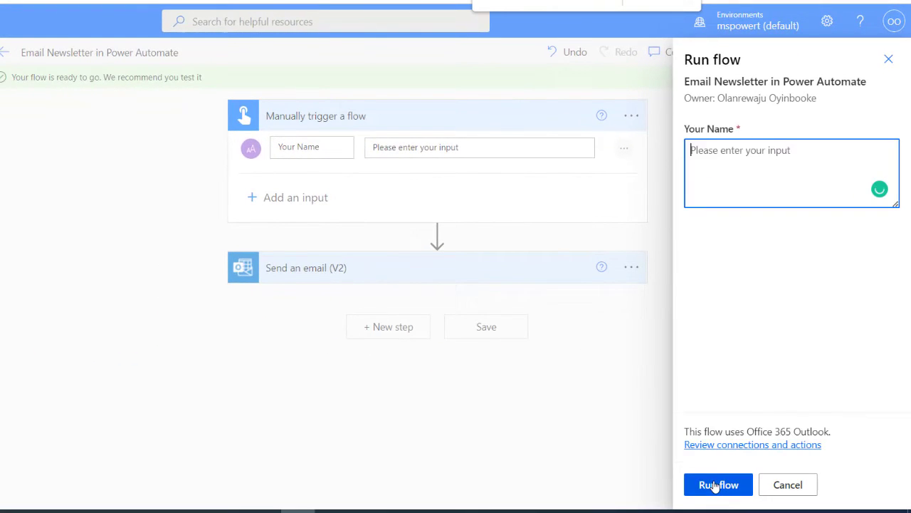
text(Olanrewaju)
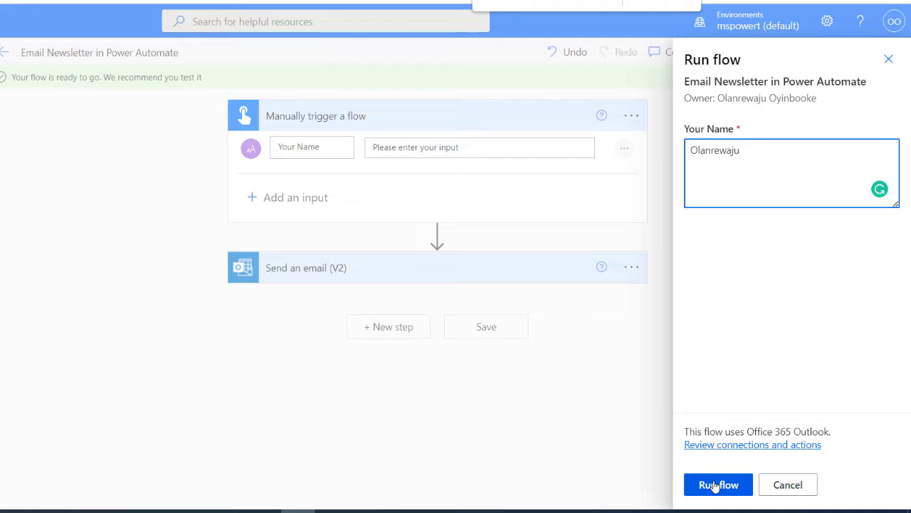
click(731, 487)
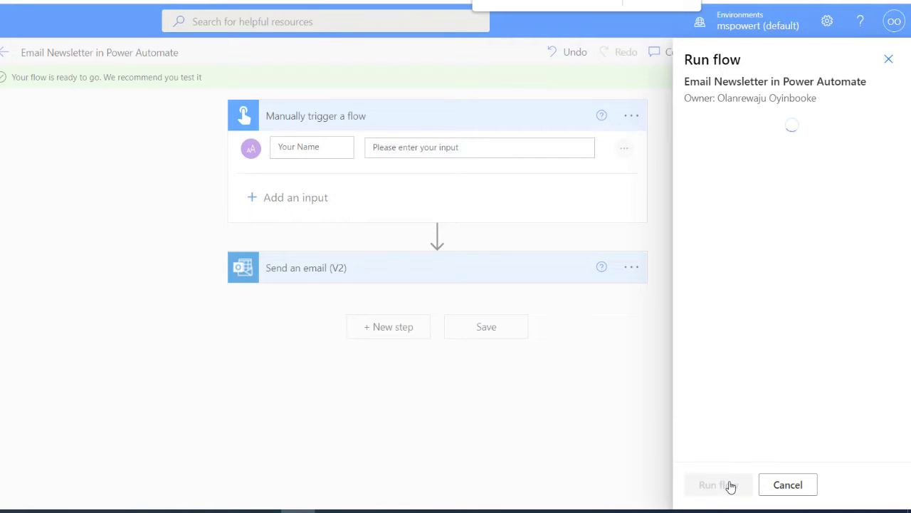
click(736, 491)
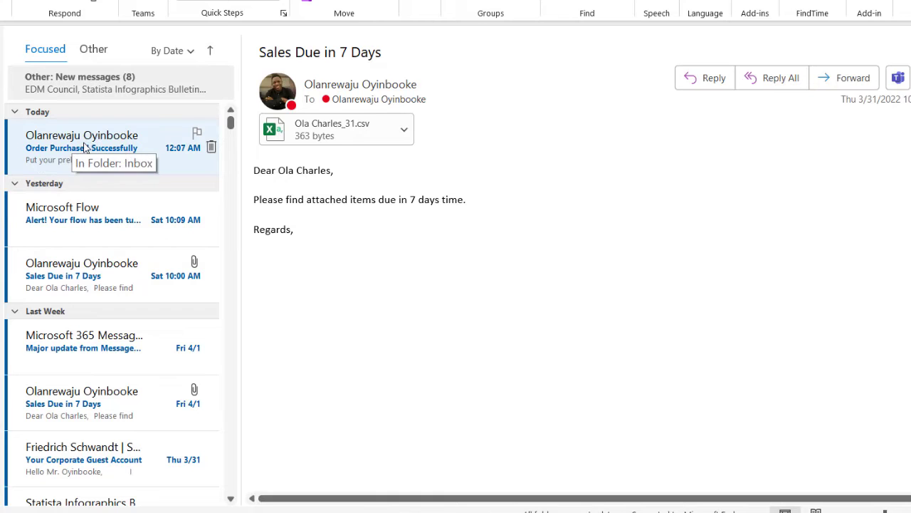
Open the Order Purchased Successfully email and read through the personalised newsletter.
click(84, 146)
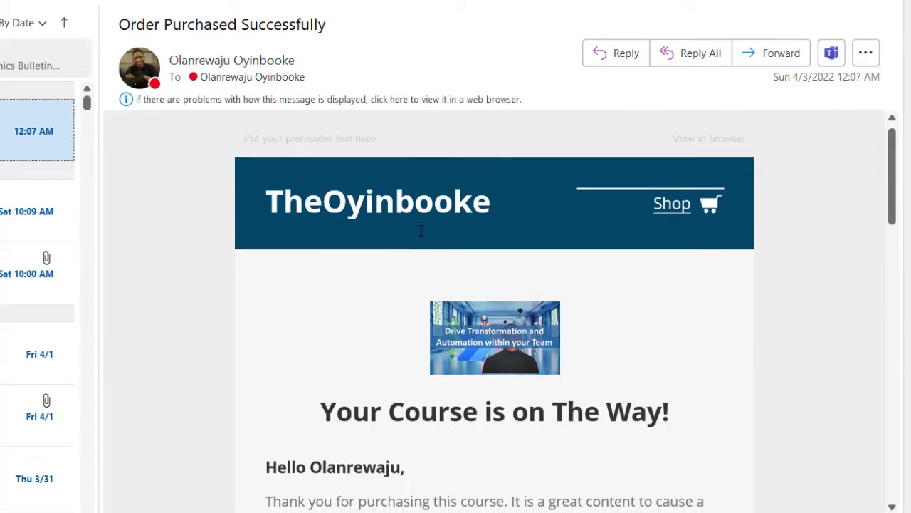
scroll(420, 230, down, 1)
scroll(420, 226, down, 4)
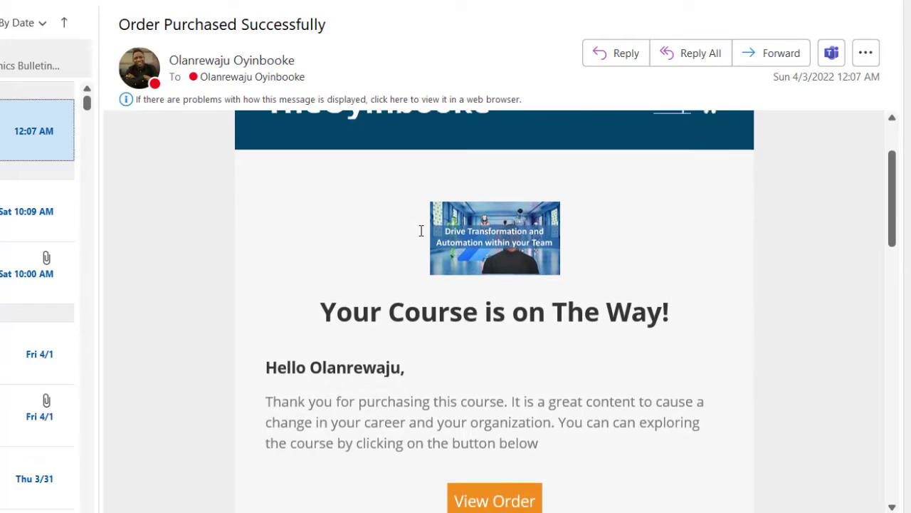
scroll(421, 233, down, 3)
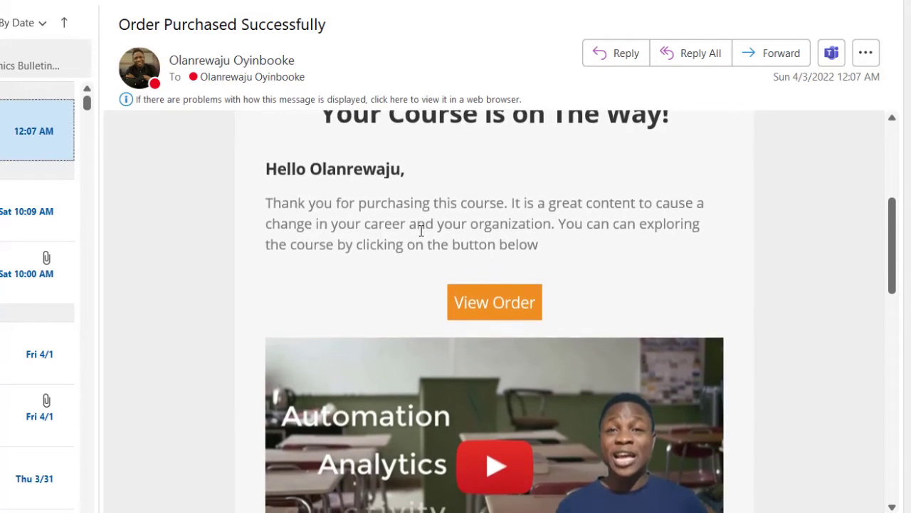
scroll(422, 235, down, 5)
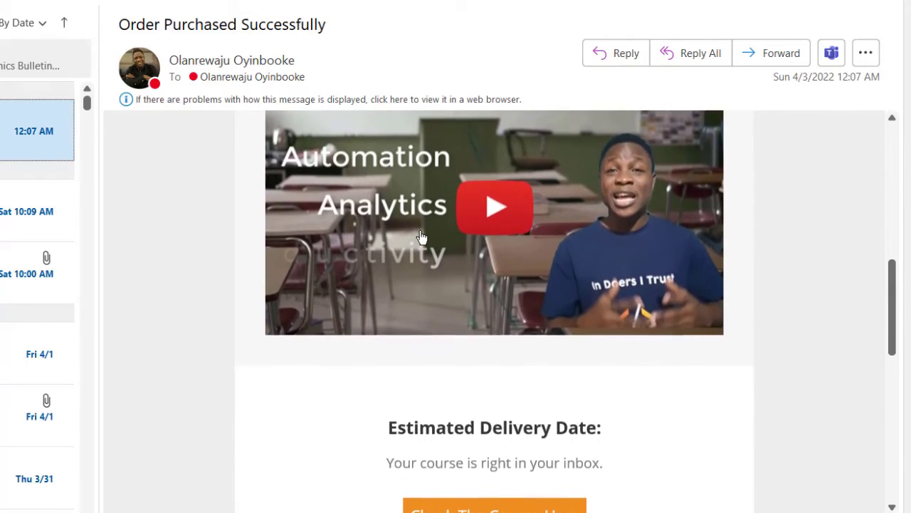
scroll(420, 226, down, 8)
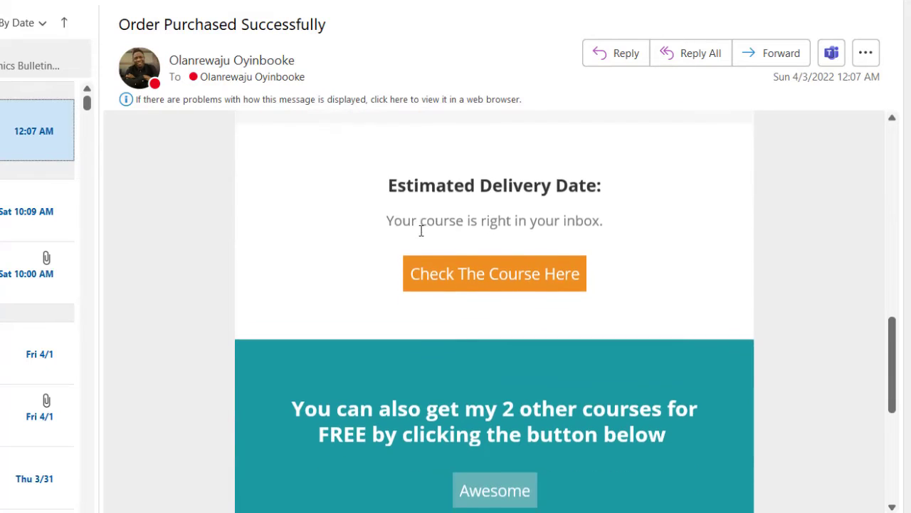
scroll(421, 231, up, 15)
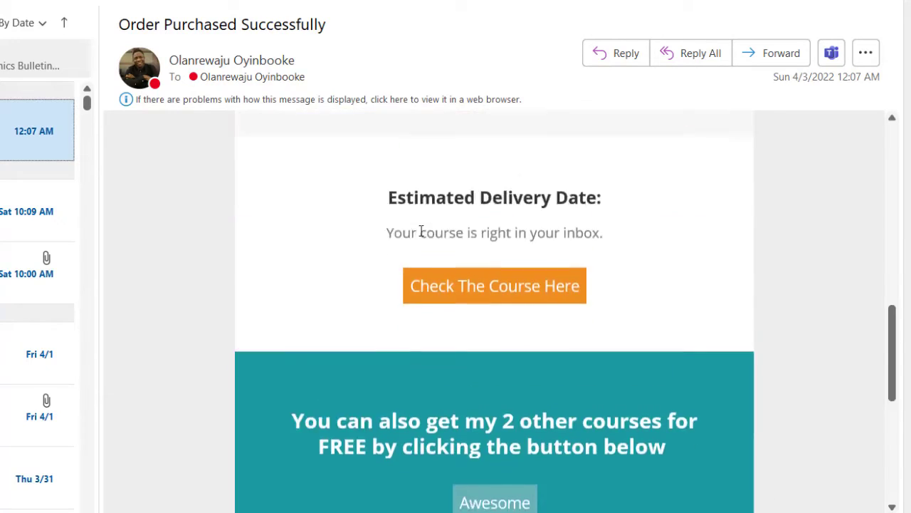
scroll(421, 229, down, 4)
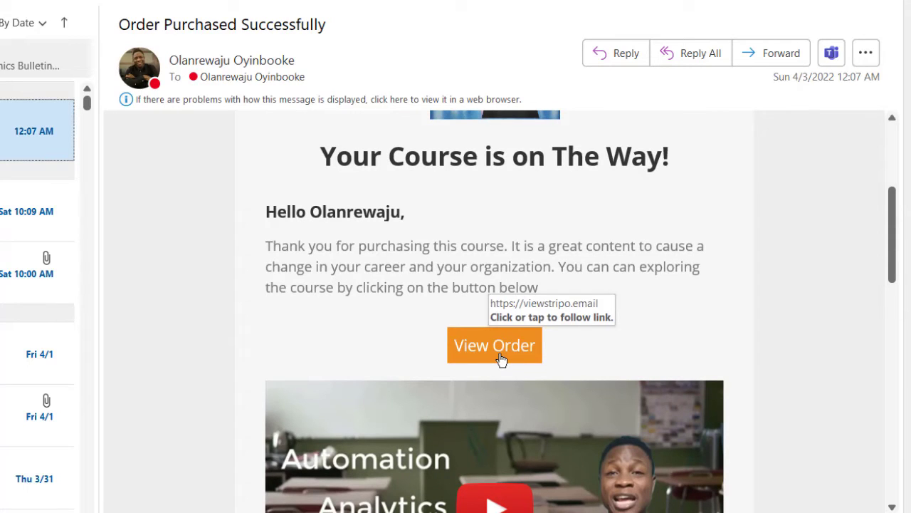
scroll(609, 252, down, 8)
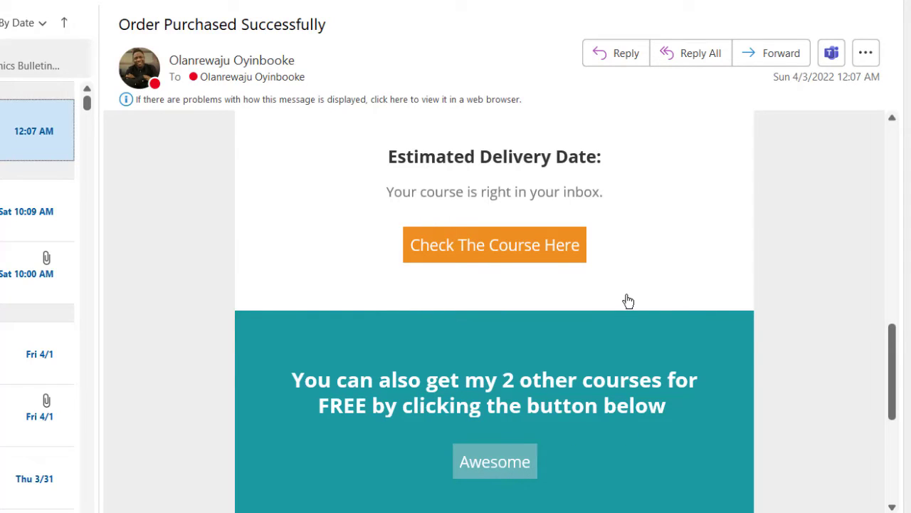
scroll(625, 301, up, 10)
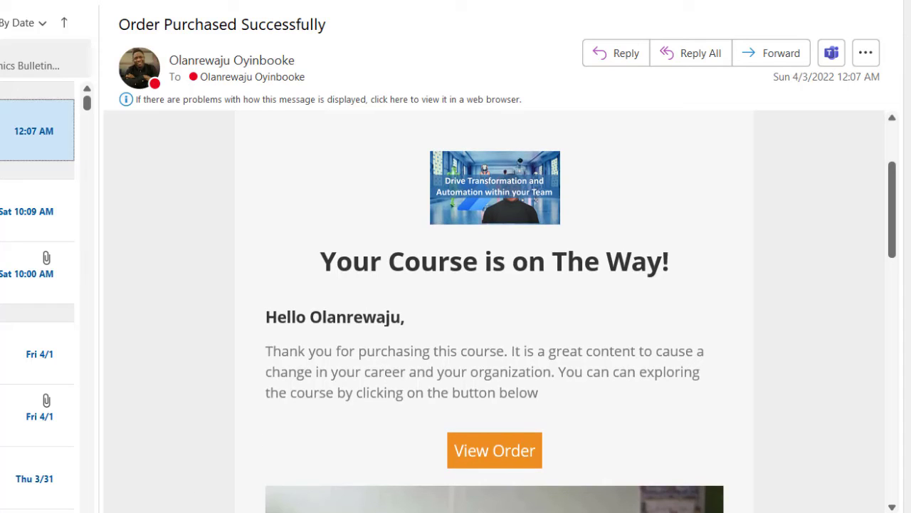
Reopen the flow editor with Send an email (V2) expanded, then return to Stripo's template editor.
click(153, 474)
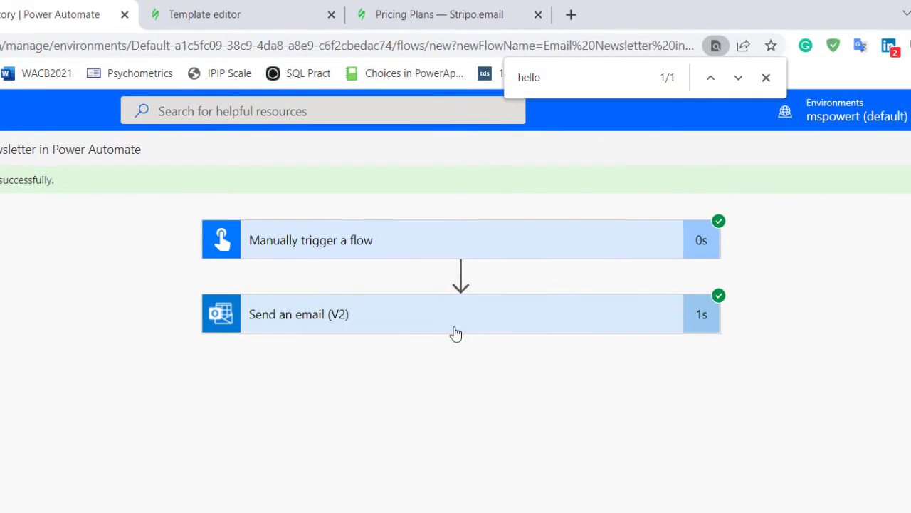
click(266, 20)
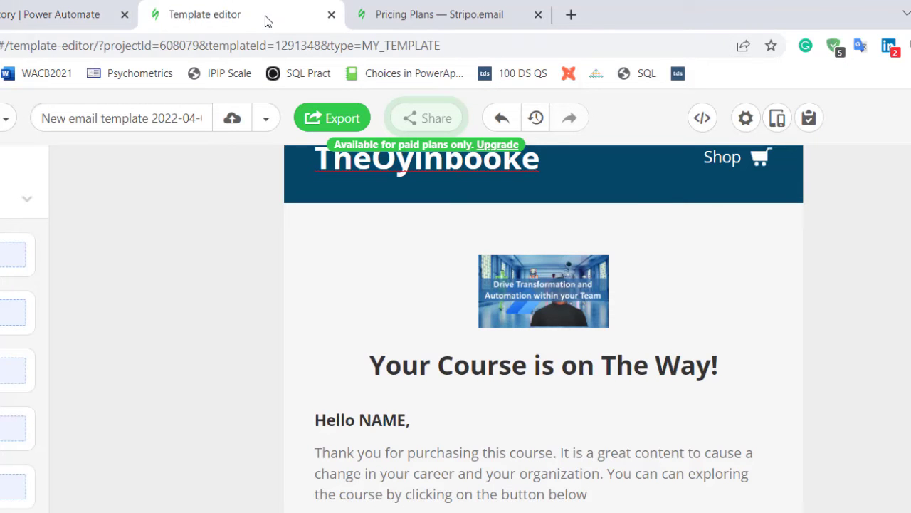
click(28, 27)
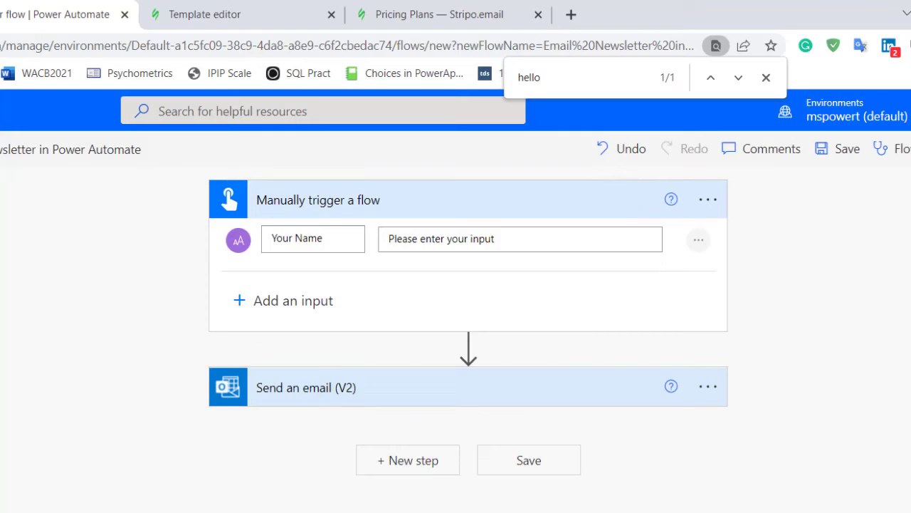
click(609, 388)
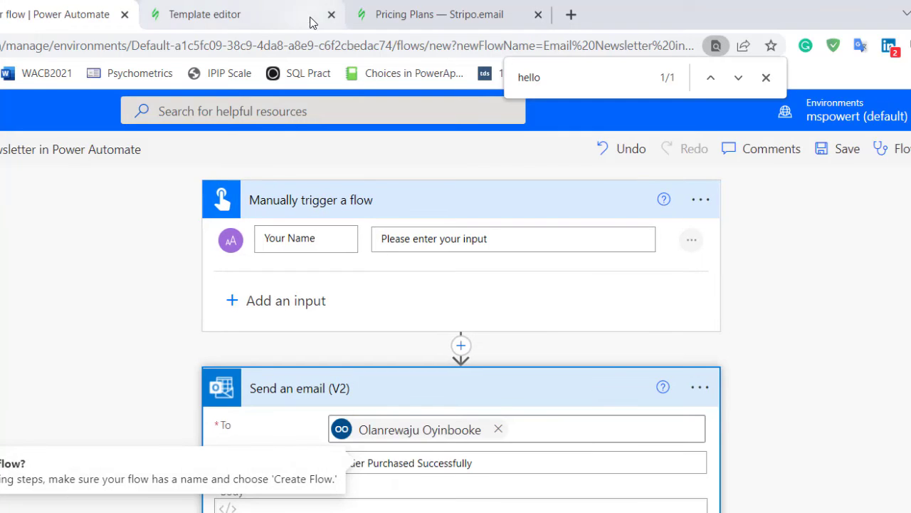
click(229, 26)
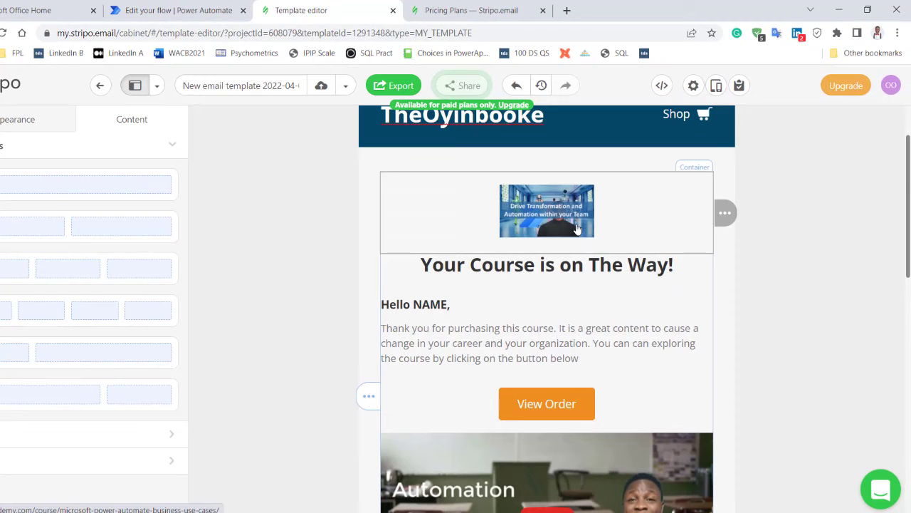
Change the View Order button's link to the power-automate-business-use-cases/ page URL.
click(550, 402)
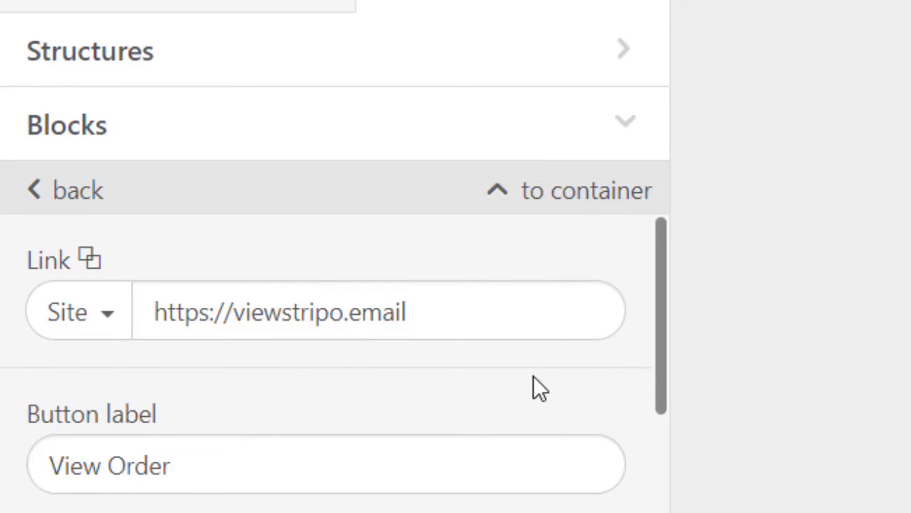
drag(502, 323, 120, 308)
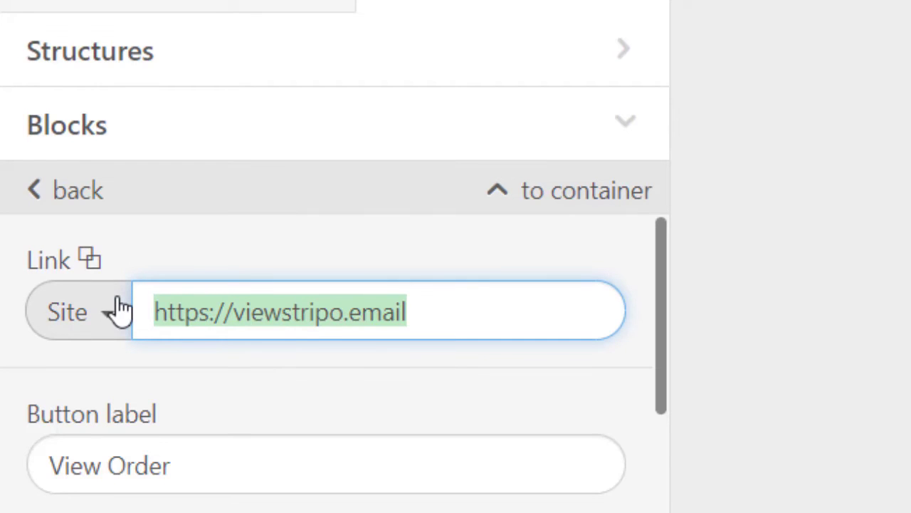
key(super+v)
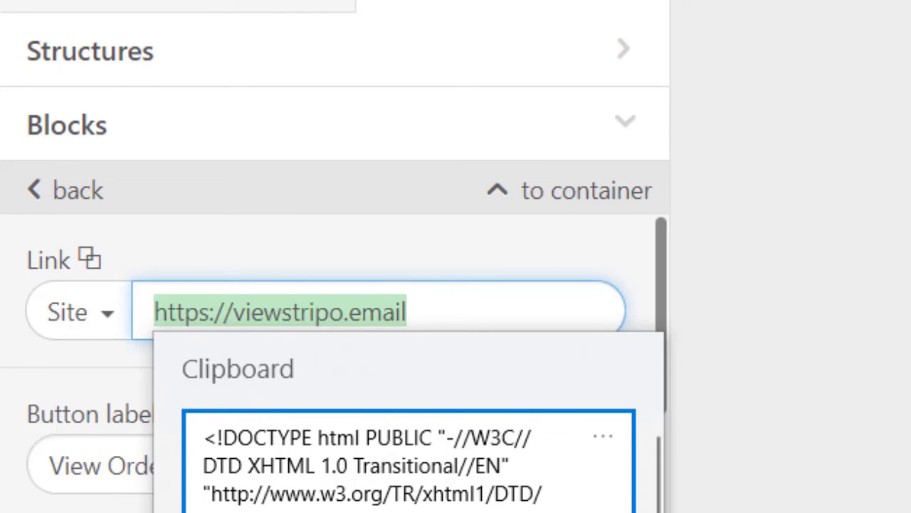
key(Down)
key(Return)
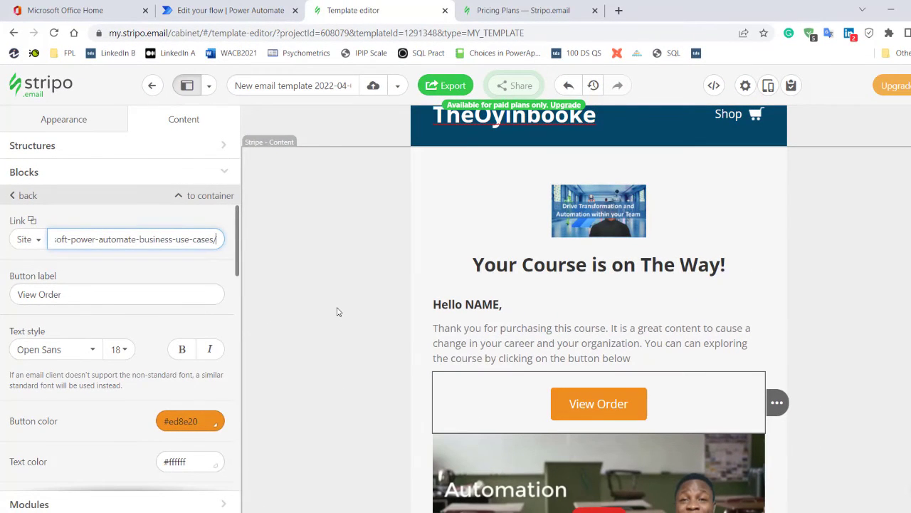
click(338, 311)
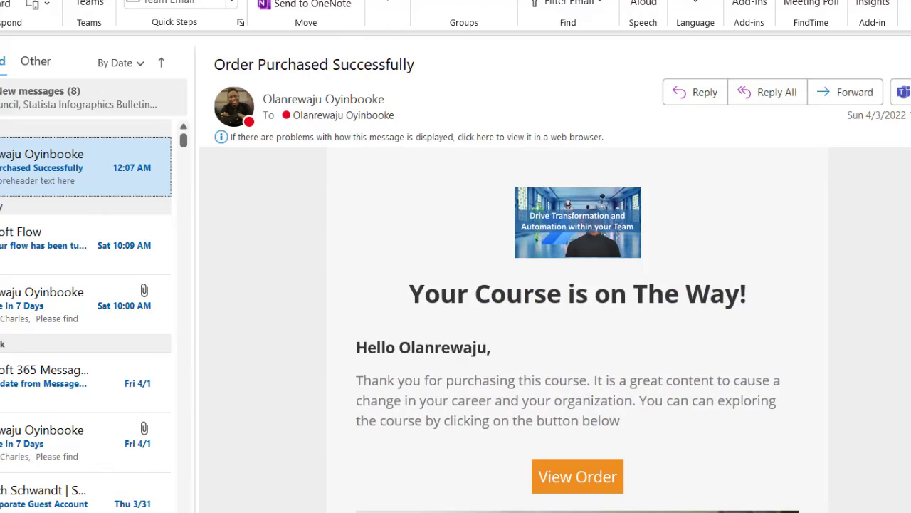
Scroll through the received Order Purchased Successfully email to check its personalised greeting, View Order button, course video and Awesome offer.
scroll(347, 388, up, 3)
scroll(347, 389, down, 6)
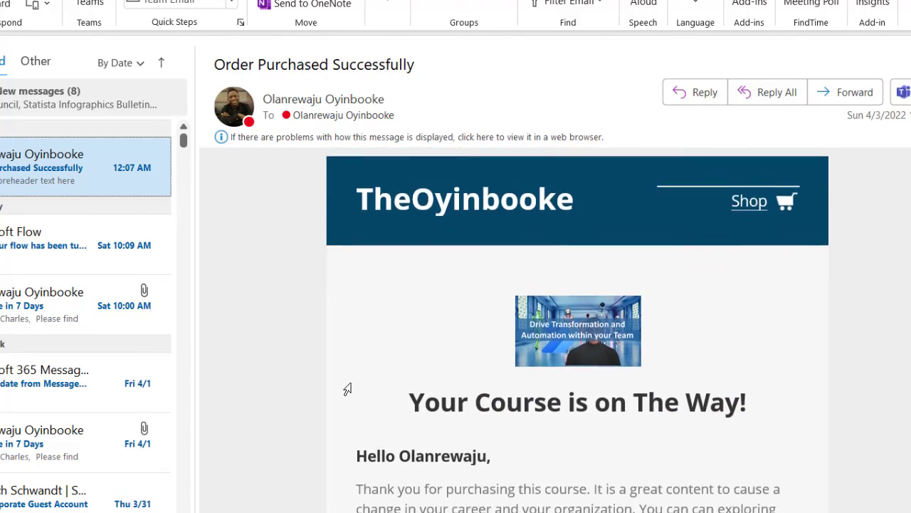
scroll(347, 389, down, 9)
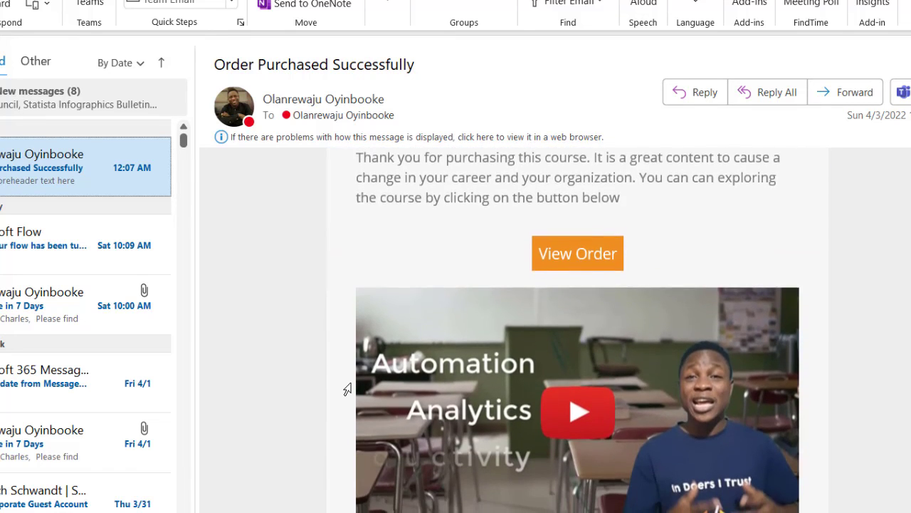
scroll(347, 389, down, 6)
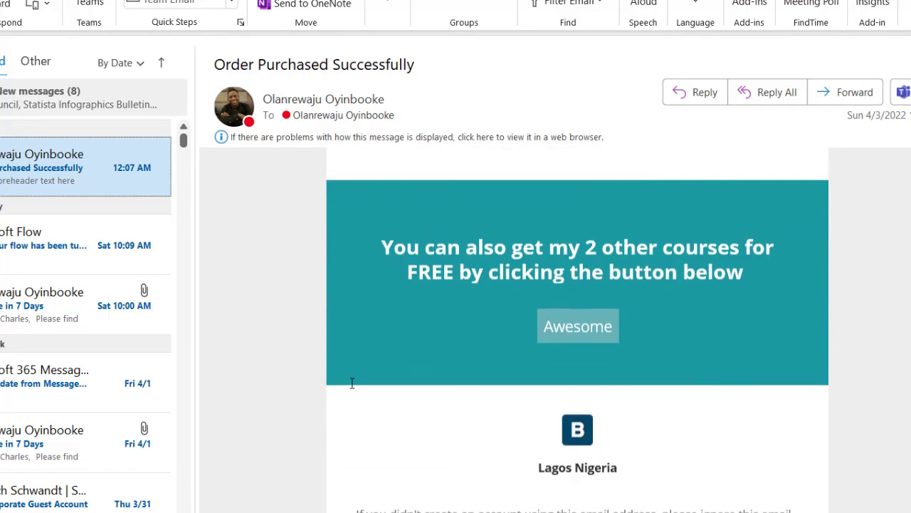
scroll(347, 389, up, 4)
scroll(347, 389, up, 8)
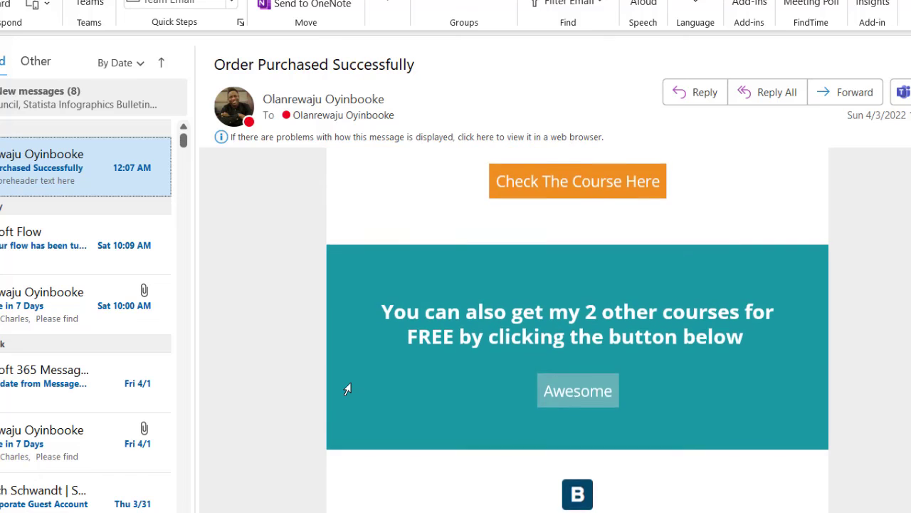
scroll(347, 389, up, 10)
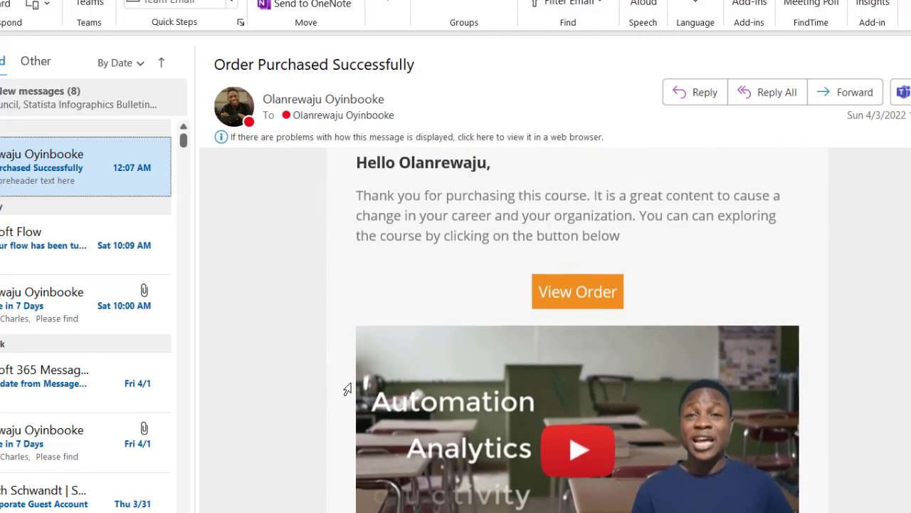